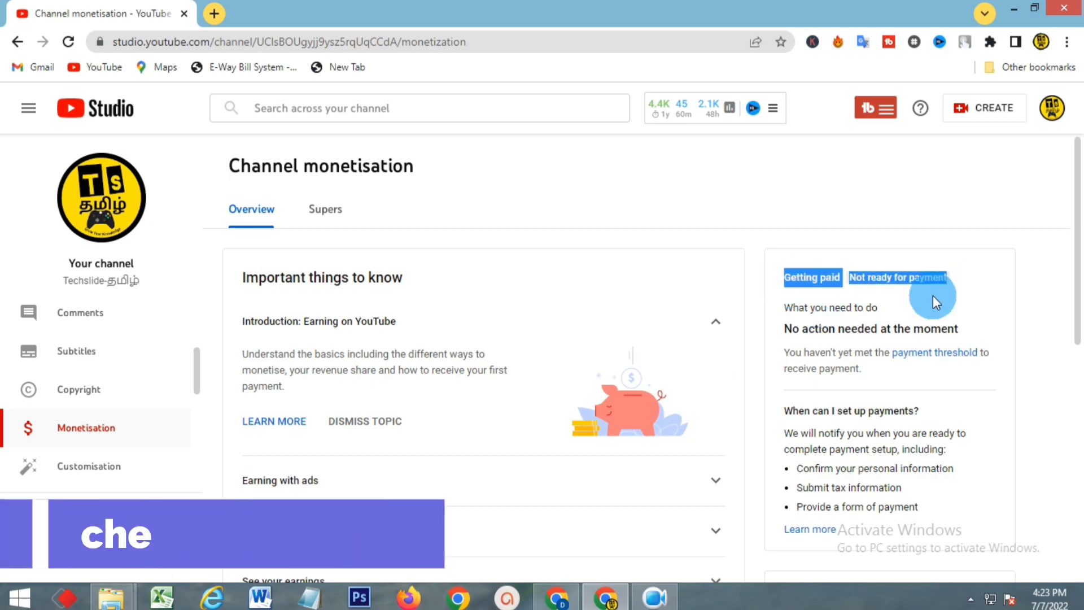
Review the Getting paid card on YouTube Studio's Monetisation page to confirm payment isn't ready
{"action": "scroll", "coordinate": [866, 342], "scroll_direction": "down", "scroll_amount": 3}
{"action": "left_click_drag", "start_coordinate": [794, 327], "coordinate": [915, 372]}
{"action": "scroll", "coordinate": [892, 333], "scroll_direction": "down", "scroll_amount": 4}
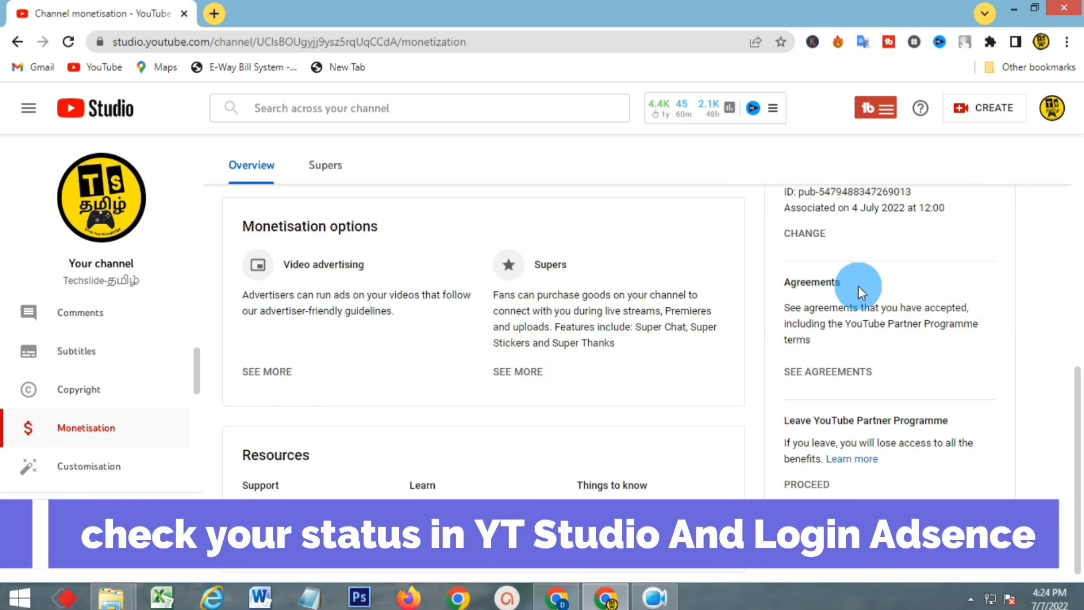
{"action": "scroll", "coordinate": [853, 277], "scroll_direction": "up", "scroll_amount": 1}
{"action": "left_click_drag", "start_coordinate": [790, 200], "coordinate": [844, 314]}
{"action": "left_click", "coordinate": [840, 314]}
{"action": "scroll", "coordinate": [833, 456], "scroll_direction": "down", "scroll_amount": 1}
Go to AdSense in a new browser tab and sign in to the account
{"action": "left_click", "coordinate": [214, 14]}
{"action": "left_click", "coordinate": [525, 51]}
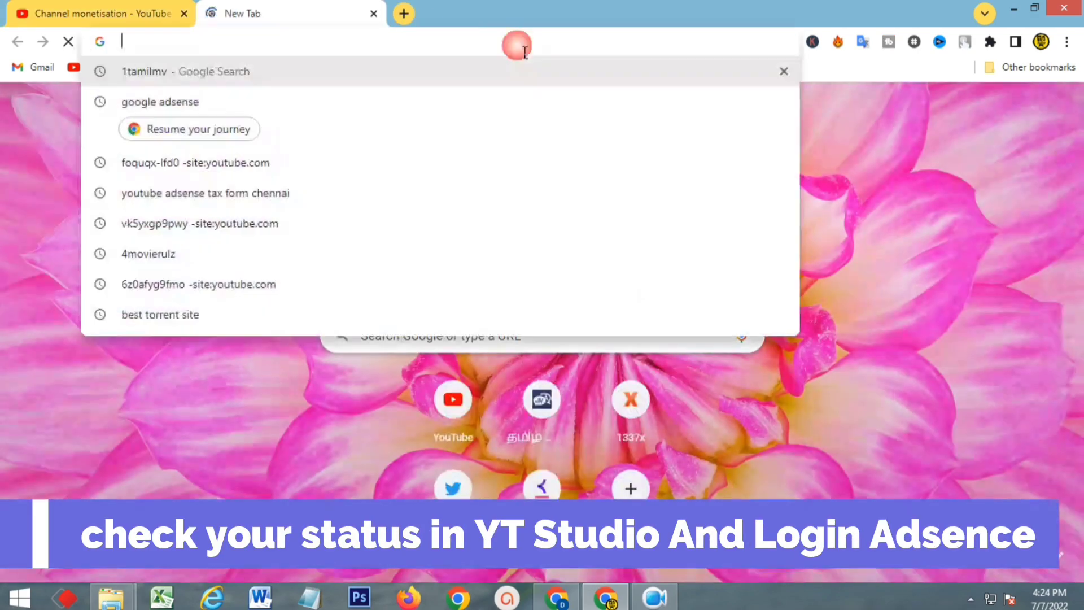
{"action": "left_click", "coordinate": [361, 102]}
{"action": "left_click", "coordinate": [371, 245]}
{"action": "left_click", "coordinate": [902, 107]}
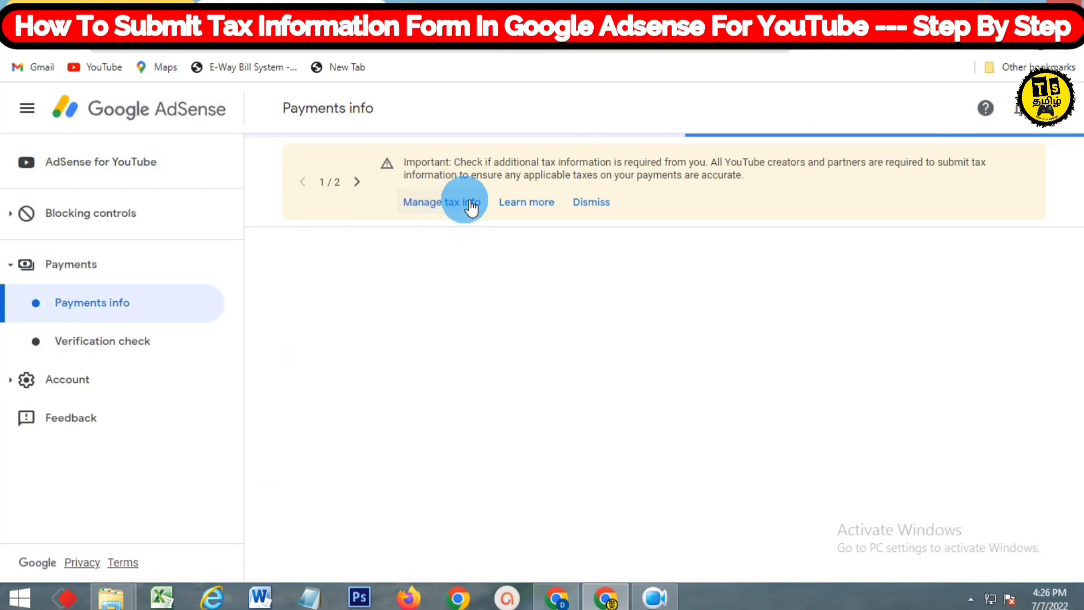
Go to the Manage tax info page from the Payments info banner
{"action": "left_click", "coordinate": [471, 208]}
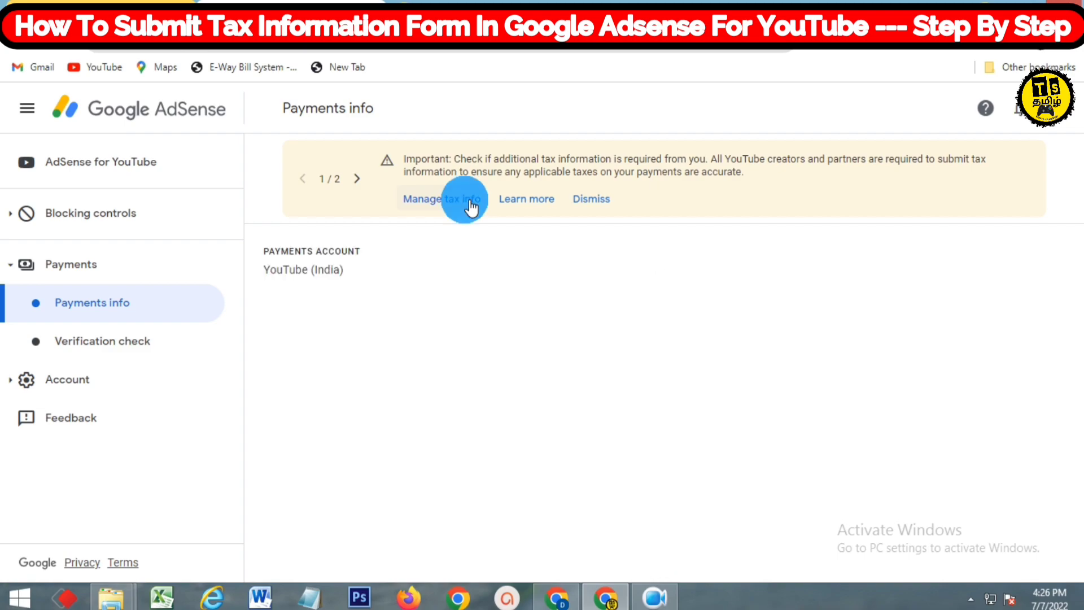
{"action": "left_click", "coordinate": [297, 292]}
{"action": "left_click", "coordinate": [337, 249]}
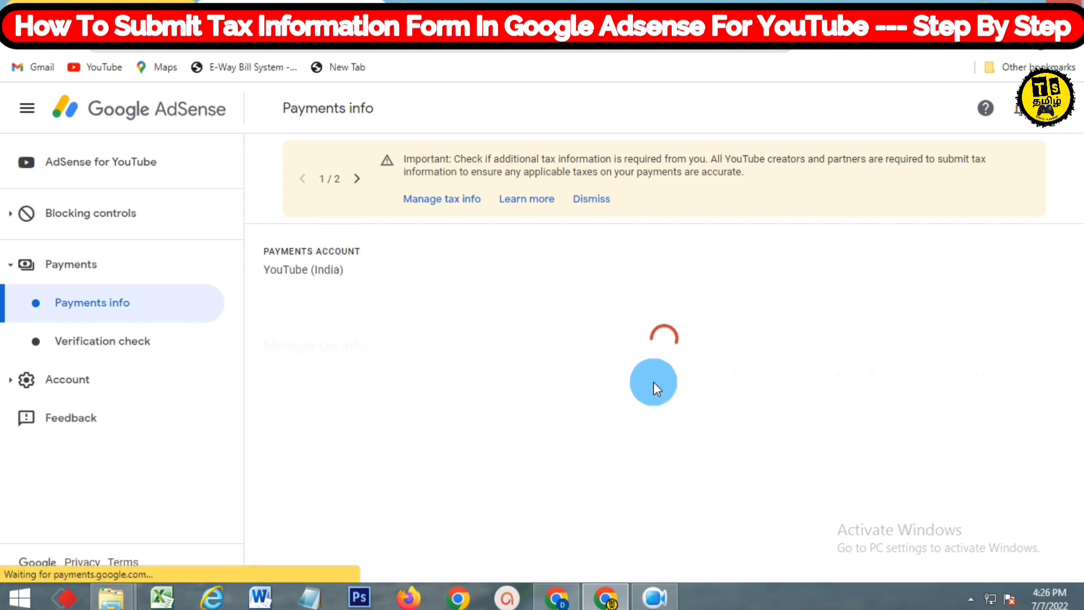
Begin adding United States tax info from the Manage tax info page
{"action": "scroll", "coordinate": [662, 390], "scroll_direction": "down", "scroll_amount": 3}
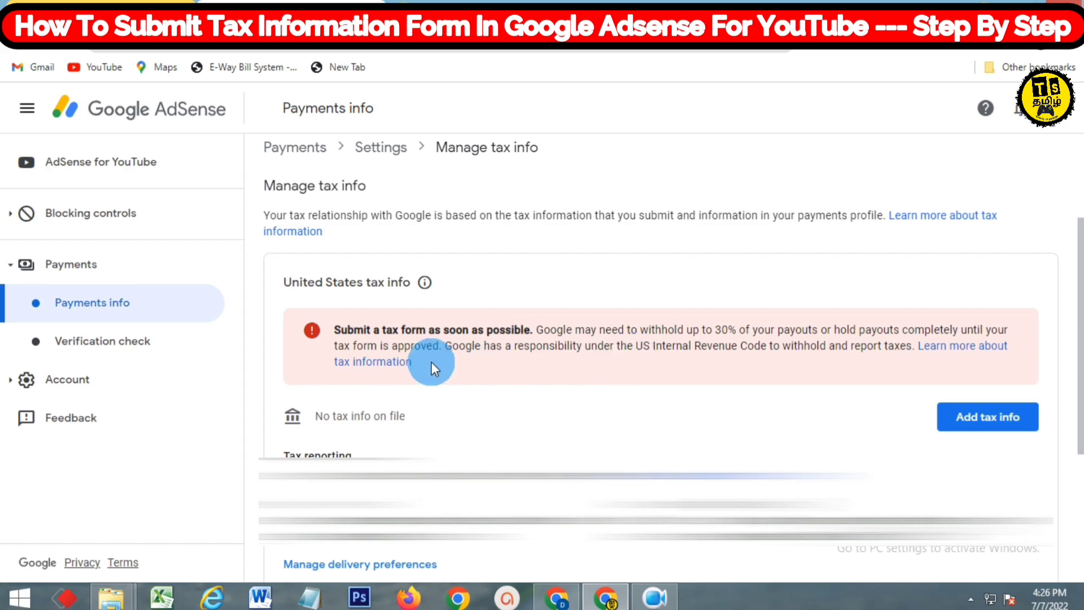
{"action": "scroll", "coordinate": [367, 359], "scroll_direction": "up", "scroll_amount": 1}
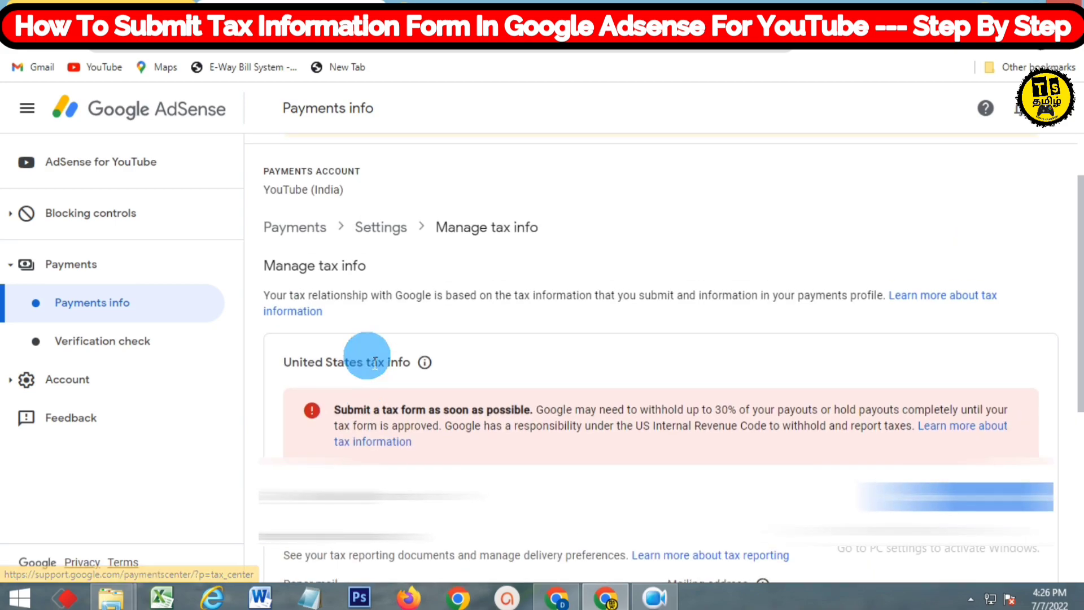
{"action": "scroll", "coordinate": [367, 360], "scroll_direction": "down", "scroll_amount": 1}
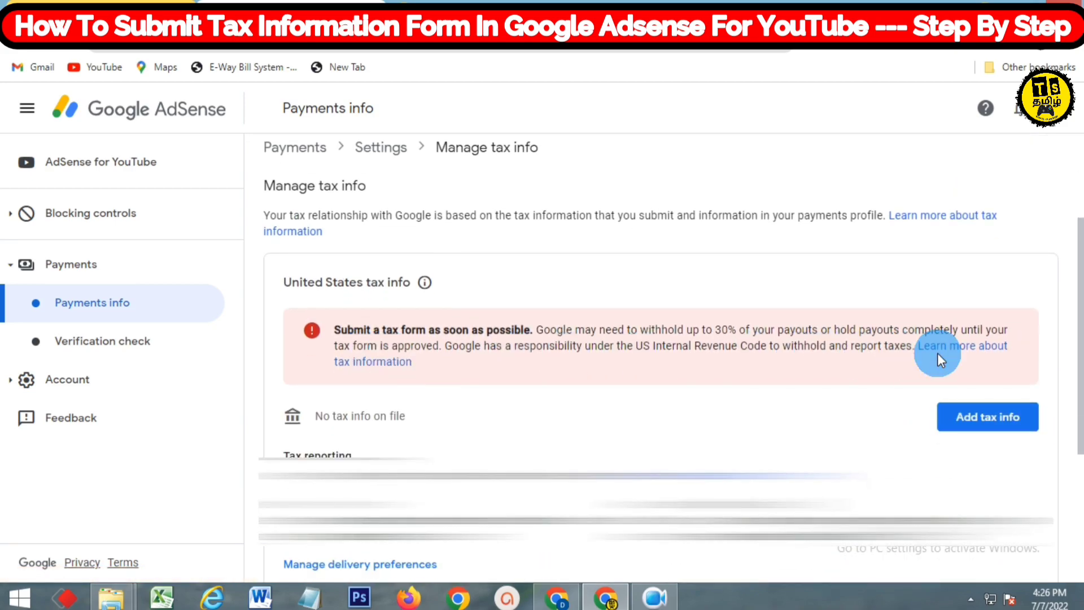
{"action": "scroll", "coordinate": [941, 360], "scroll_direction": "down", "scroll_amount": 1}
{"action": "left_click", "coordinate": [964, 336]}
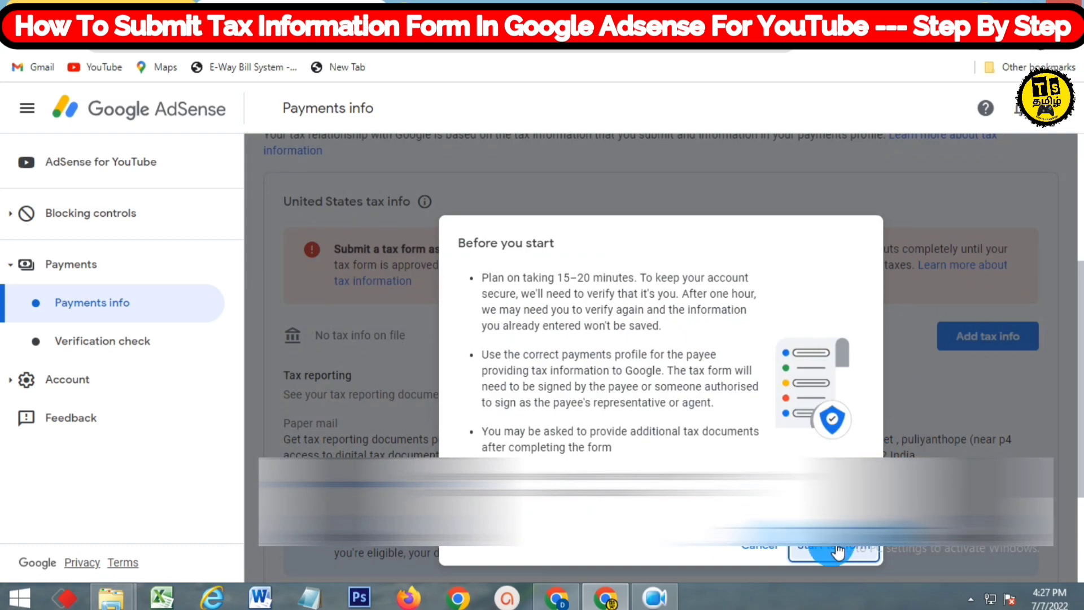
Start the tax info process and verify identity with the account password
{"action": "left_click", "coordinate": [838, 551]}
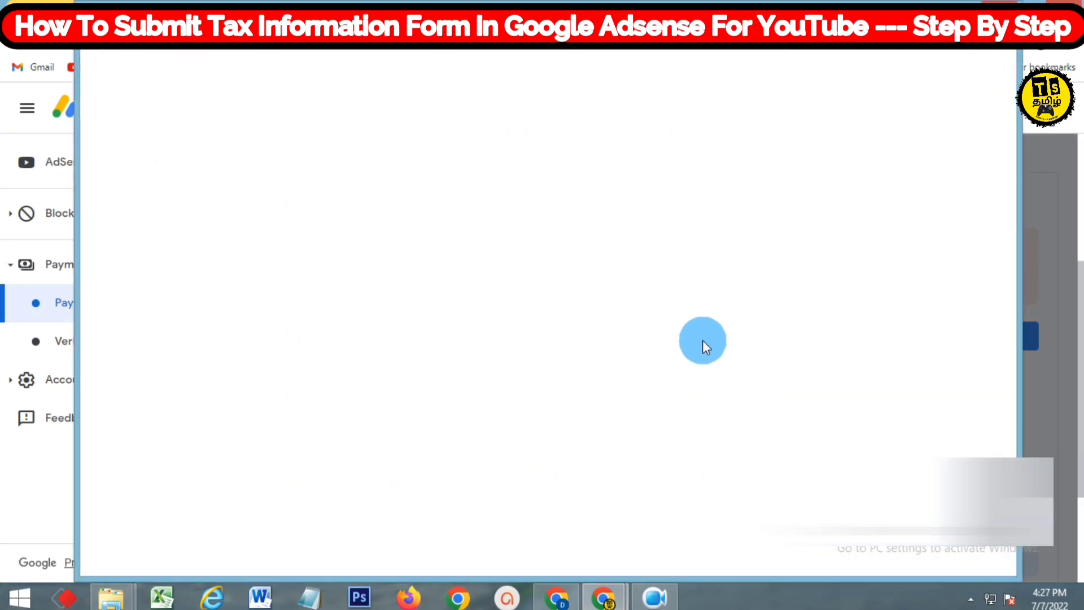
{"action": "left_click", "coordinate": [610, 322]}
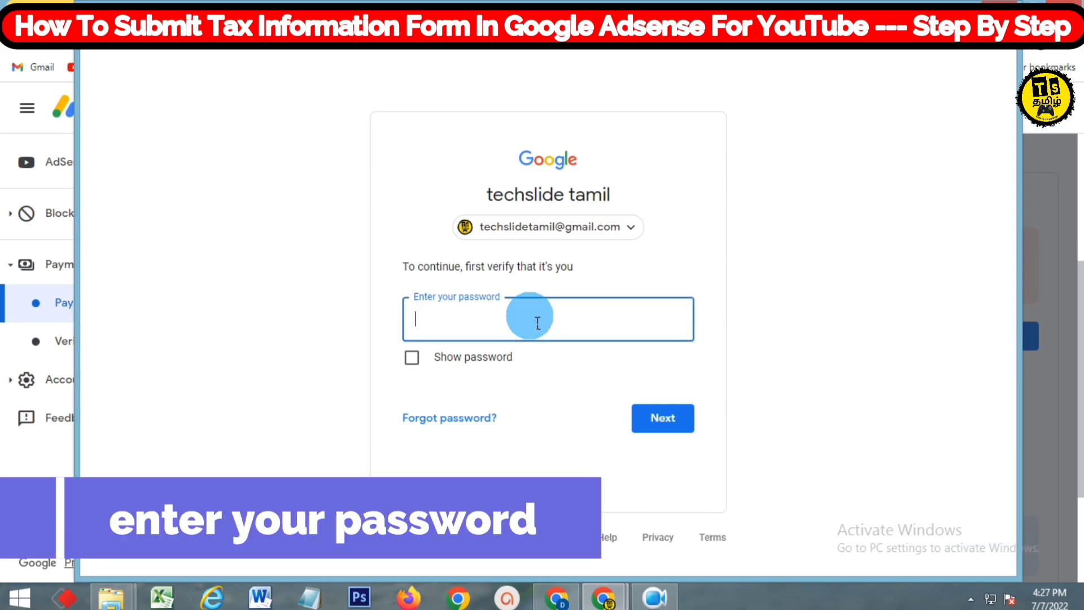
{"action": "type", "text": "•••••••••"}
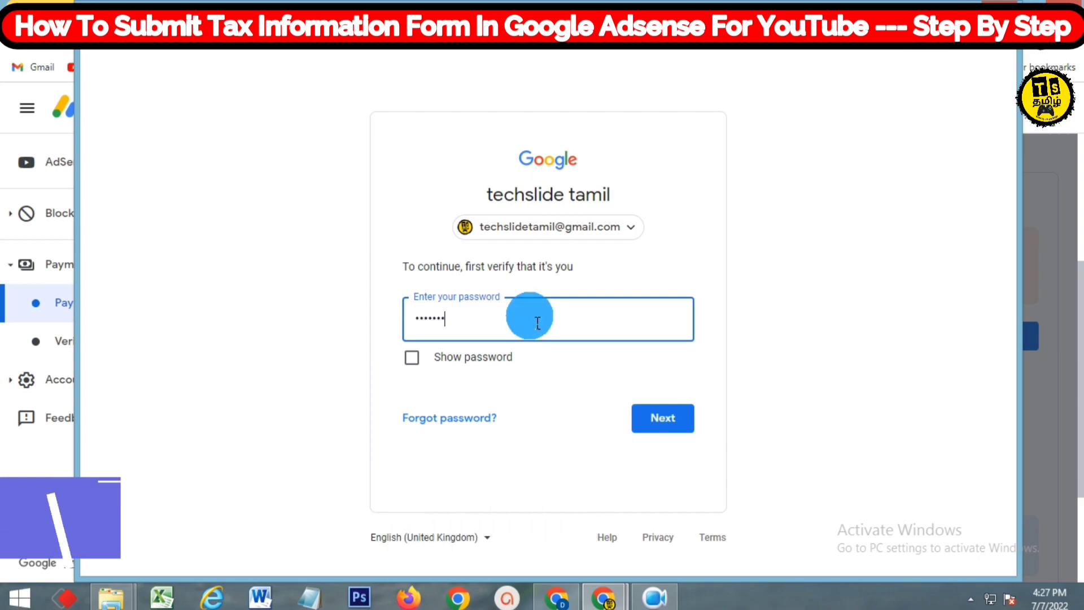
{"action": "type", "text": "•••"}
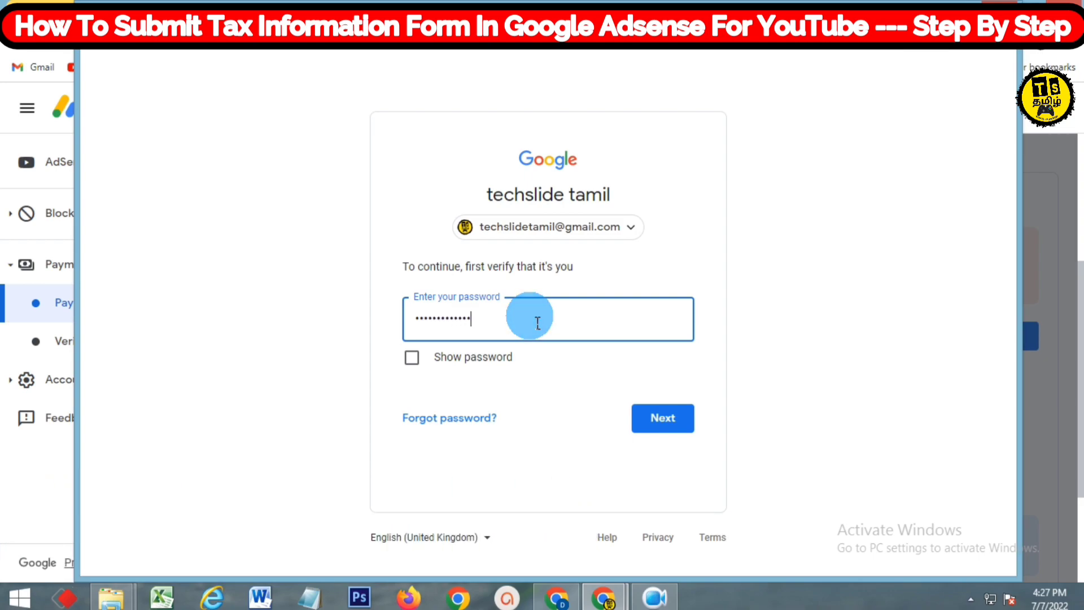
{"action": "left_click", "coordinate": [676, 423]}
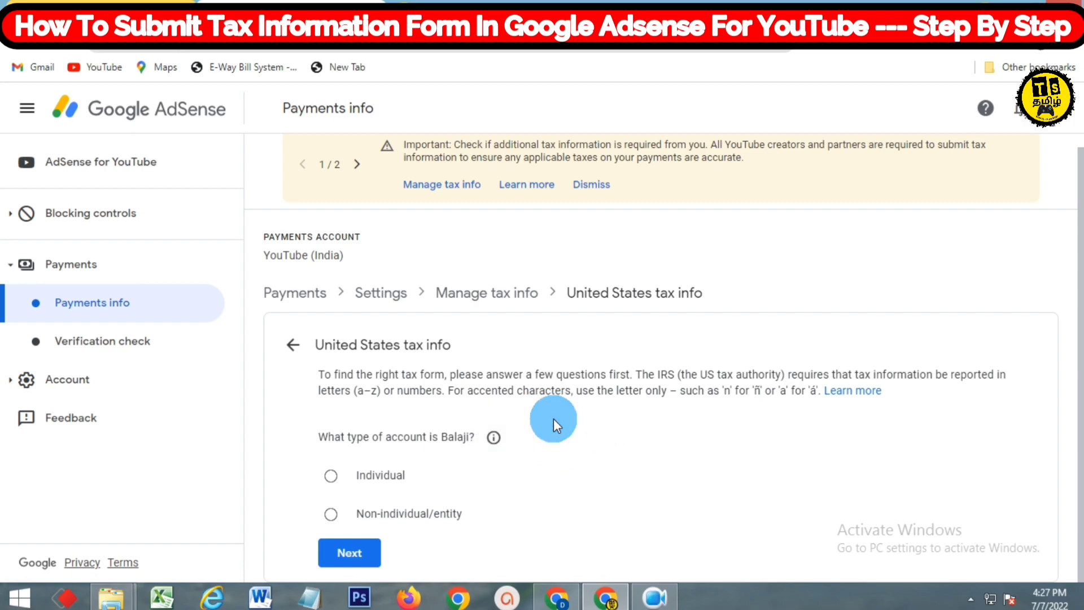
Choose Individual as the account type and continue
{"action": "left_click", "coordinate": [338, 479]}
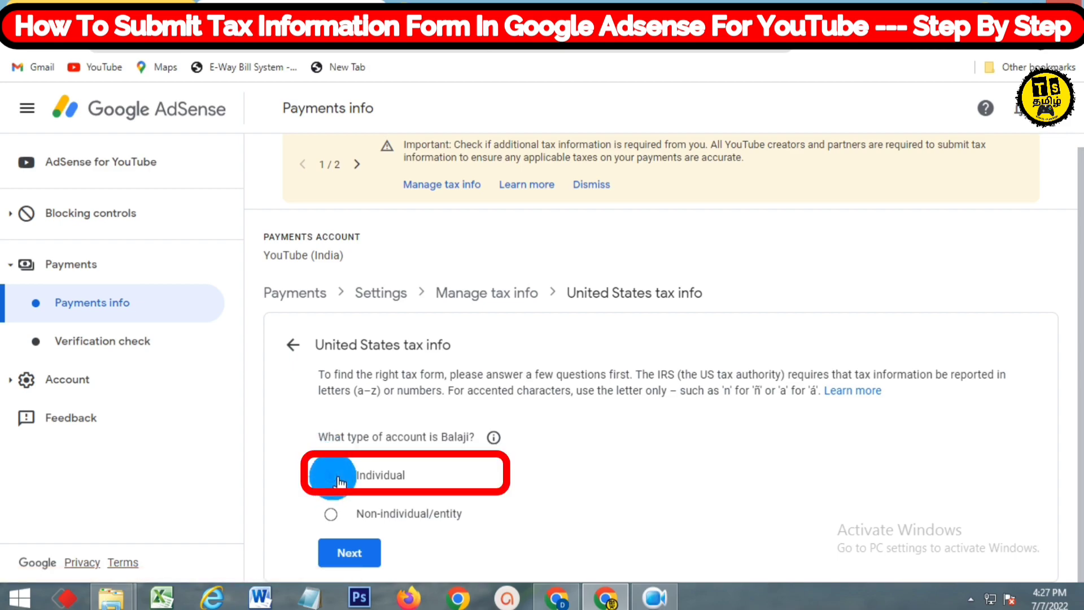
{"action": "key", "text": "Down"}
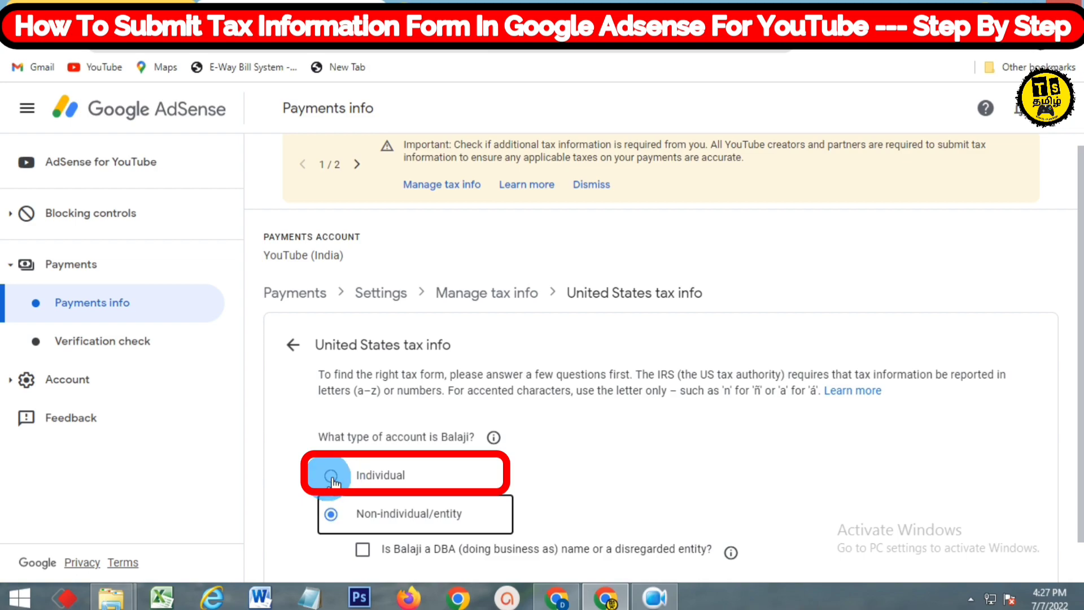
{"action": "left_click", "coordinate": [332, 477]}
{"action": "left_click", "coordinate": [347, 552]}
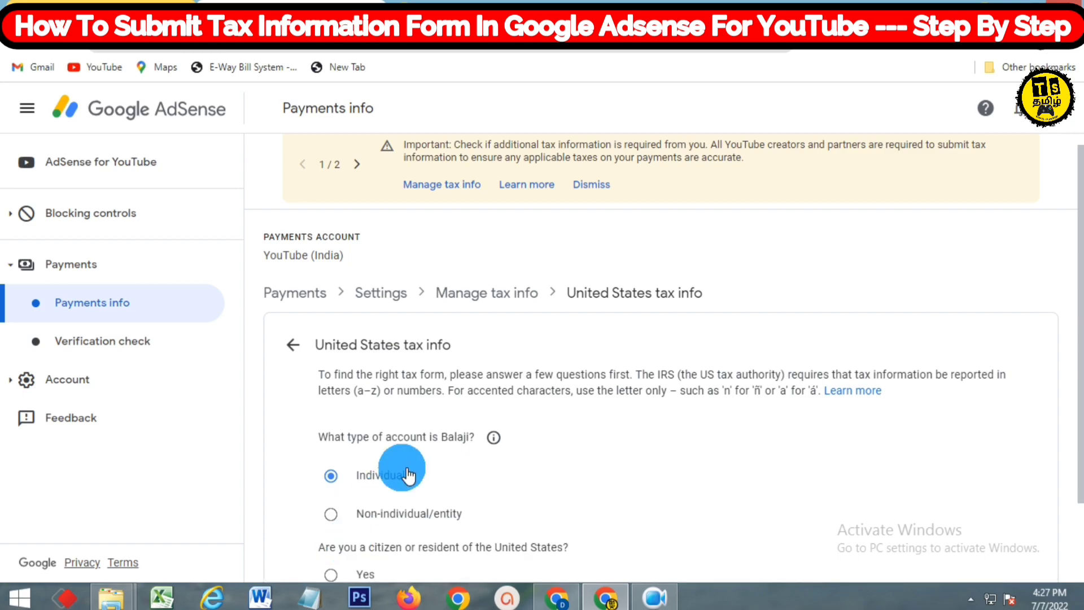
Answer No to US citizenship or residency, choose the W-8BEN form and start it
{"action": "scroll", "coordinate": [403, 472], "scroll_direction": "down", "scroll_amount": 2}
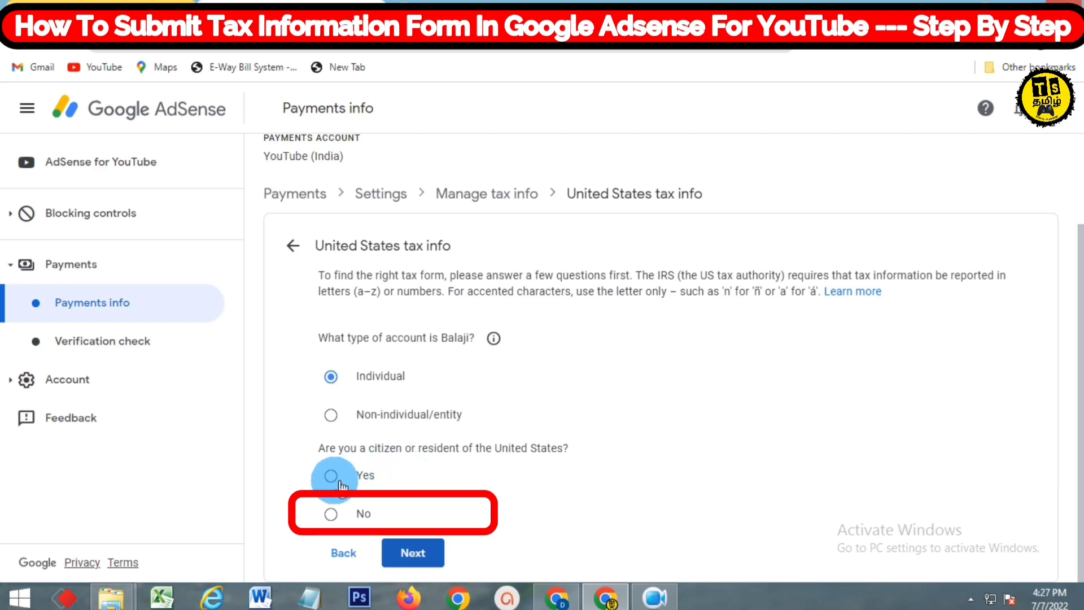
{"action": "left_click", "coordinate": [331, 513]}
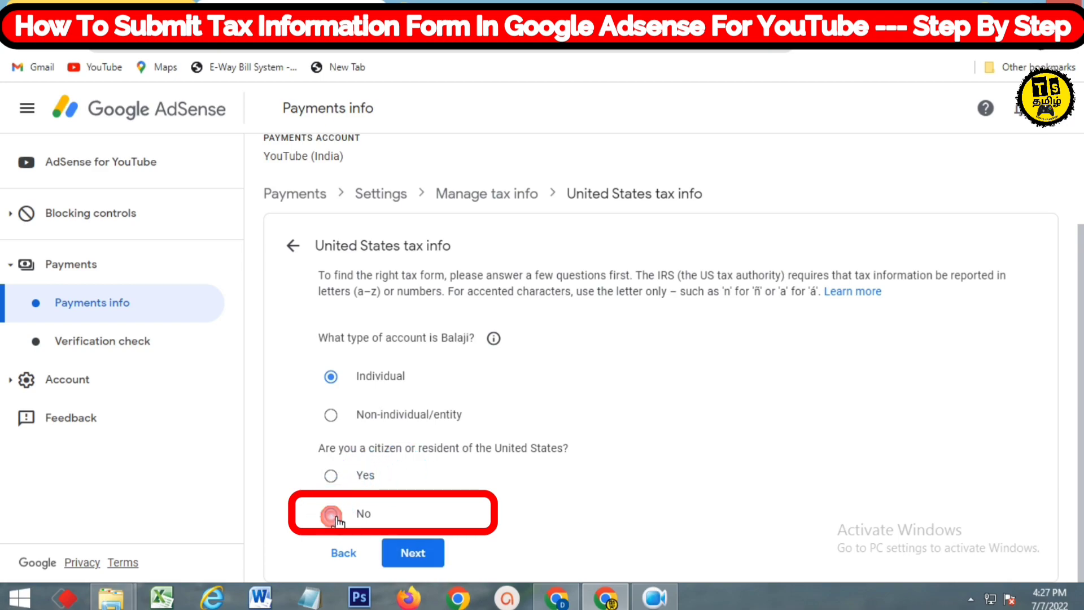
{"action": "left_click", "coordinate": [415, 555]}
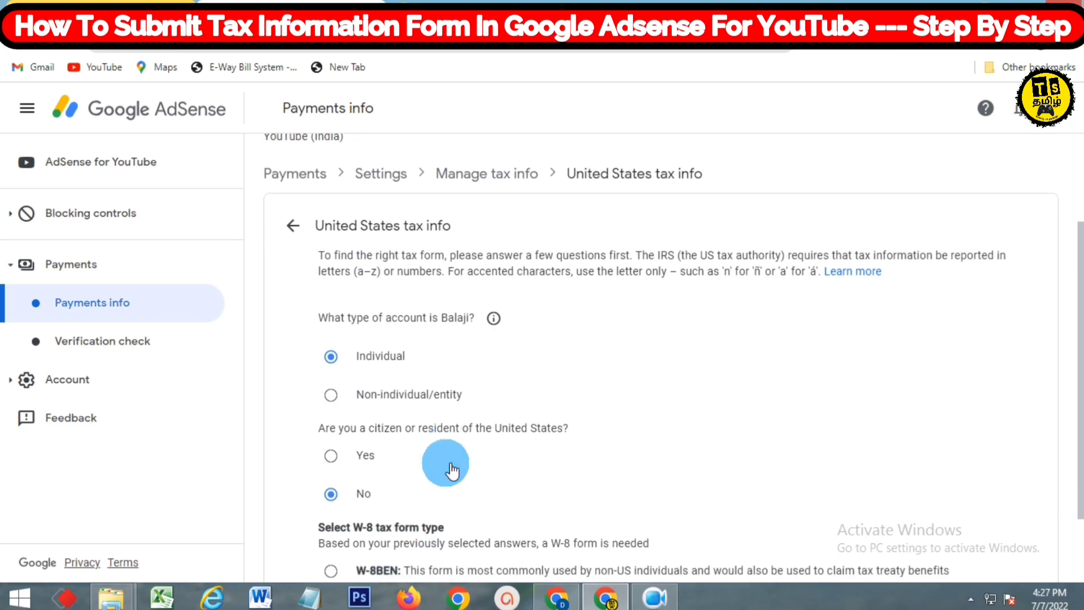
{"action": "scroll", "coordinate": [443, 461], "scroll_direction": "down", "scroll_amount": 2}
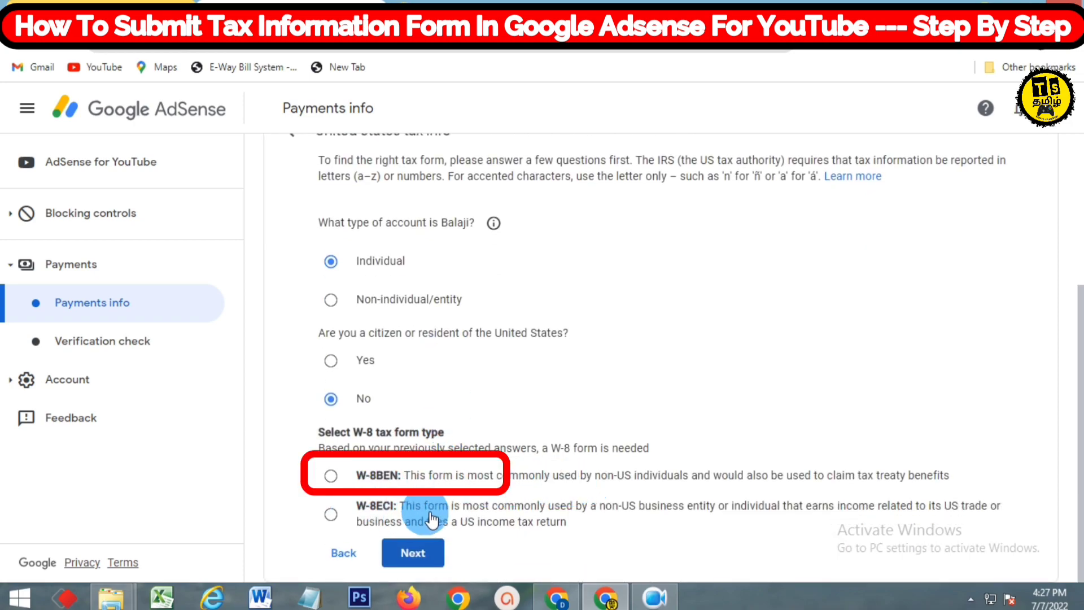
{"action": "left_click", "coordinate": [339, 475]}
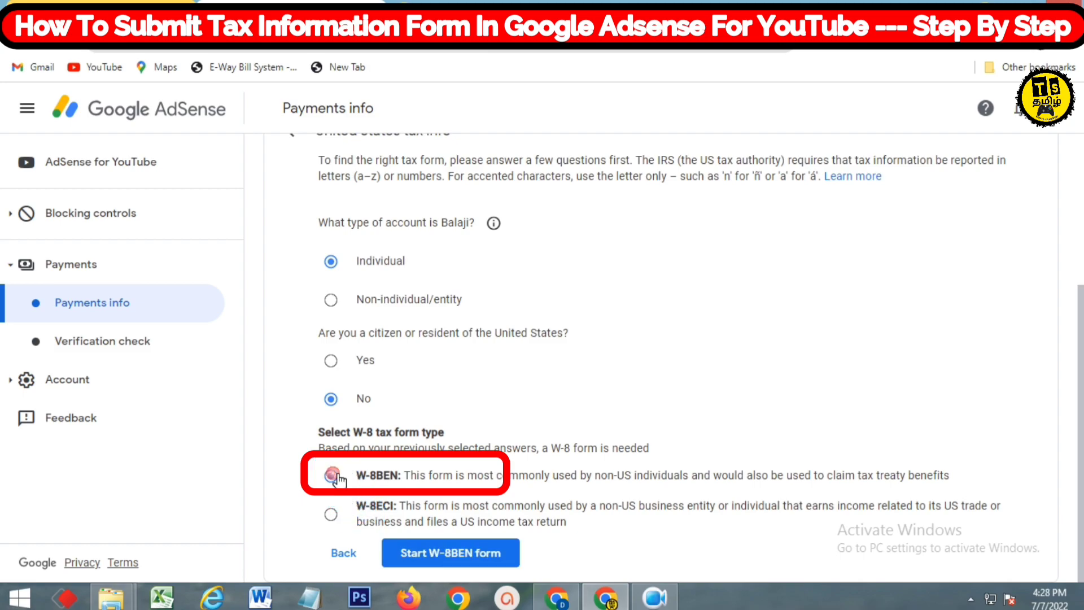
{"action": "left_click", "coordinate": [444, 554]}
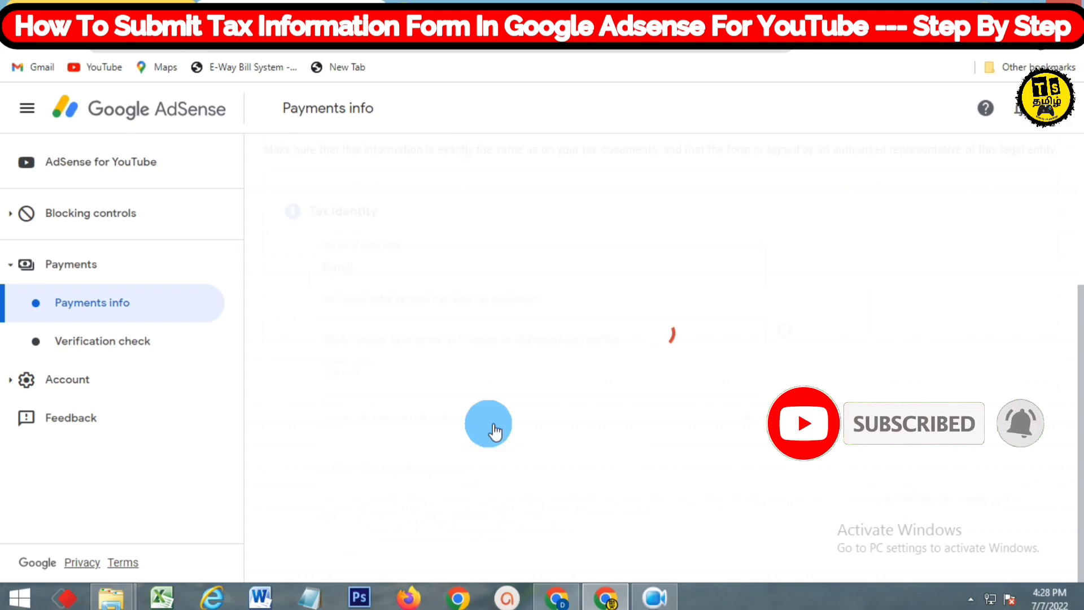
Keep the individual's name unchanged and set the country of citizenship to India
{"action": "left_click", "coordinate": [408, 271]}
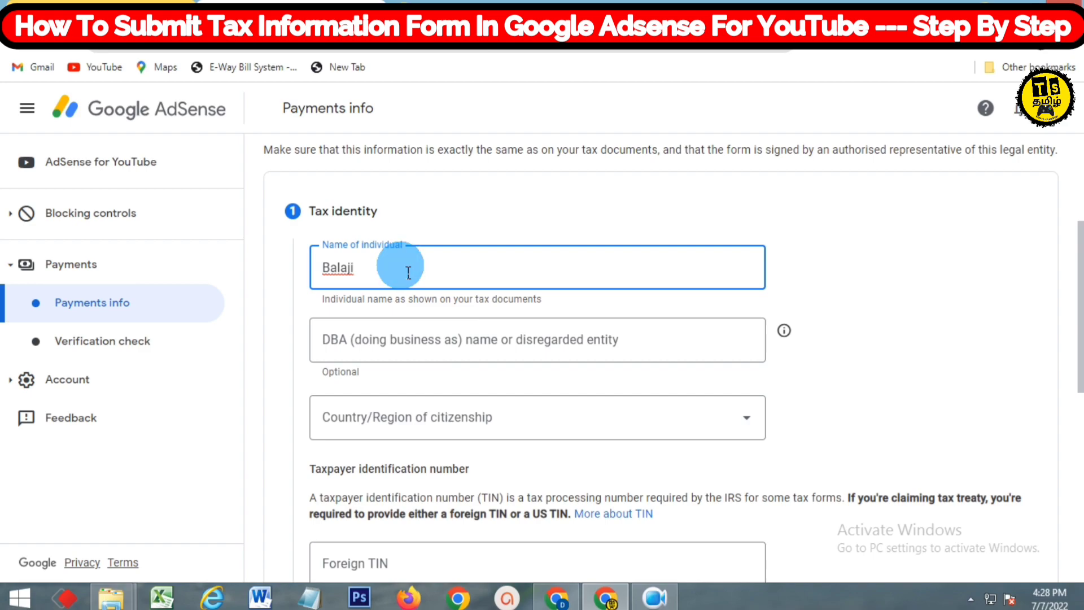
{"action": "type", "text": "c"}
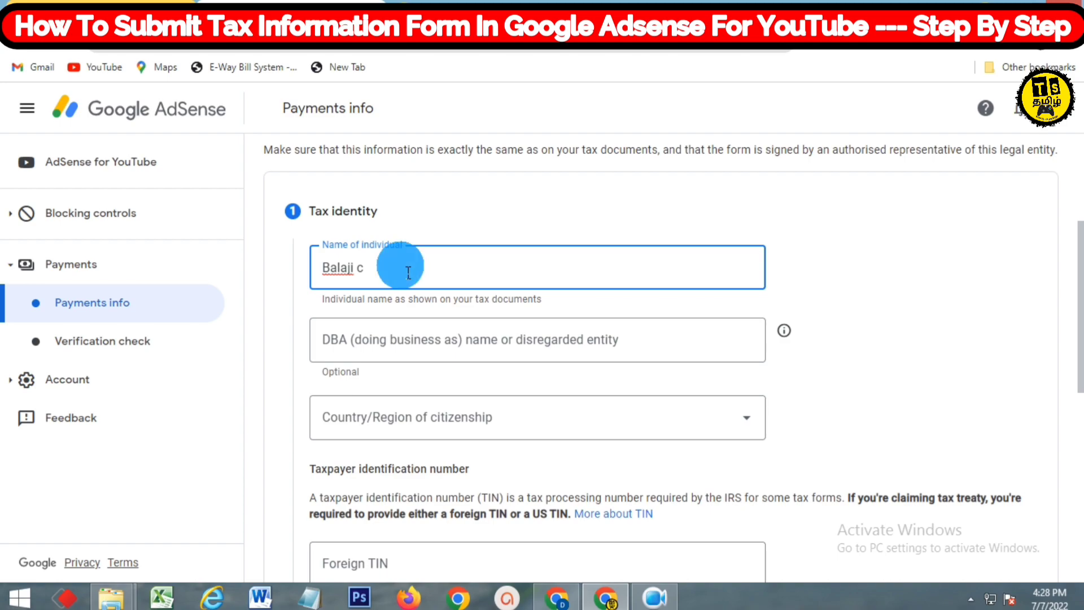
{"action": "key", "text": "BackSpace"}
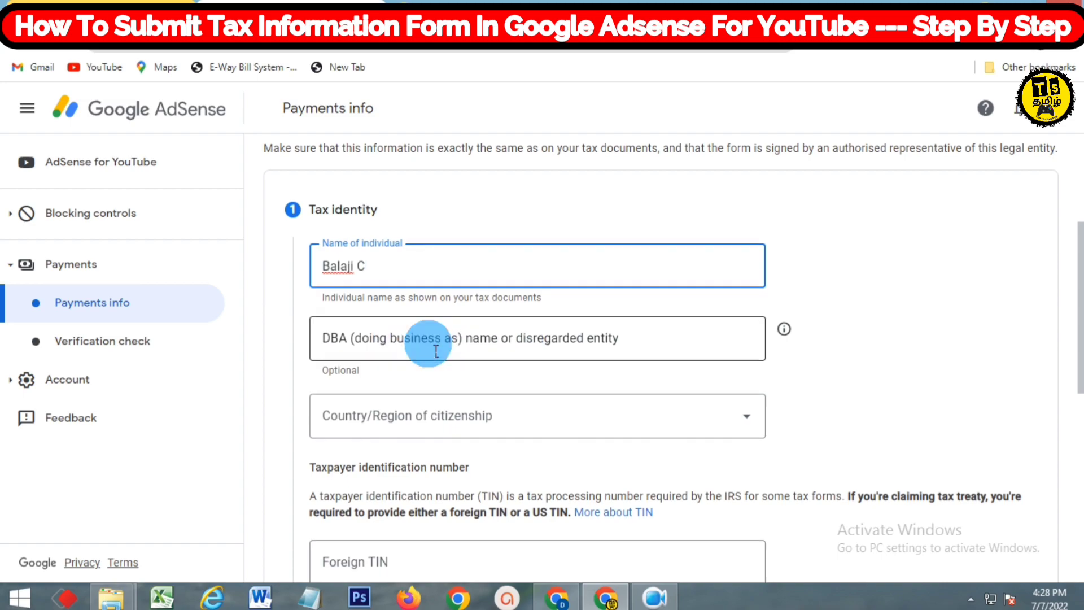
{"action": "scroll", "coordinate": [441, 333], "scroll_direction": "down", "scroll_amount": 3}
{"action": "left_click", "coordinate": [477, 273]}
{"action": "scroll", "coordinate": [455, 334], "scroll_direction": "down", "scroll_amount": 15}
{"action": "scroll", "coordinate": [459, 337], "scroll_direction": "down", "scroll_amount": 20}
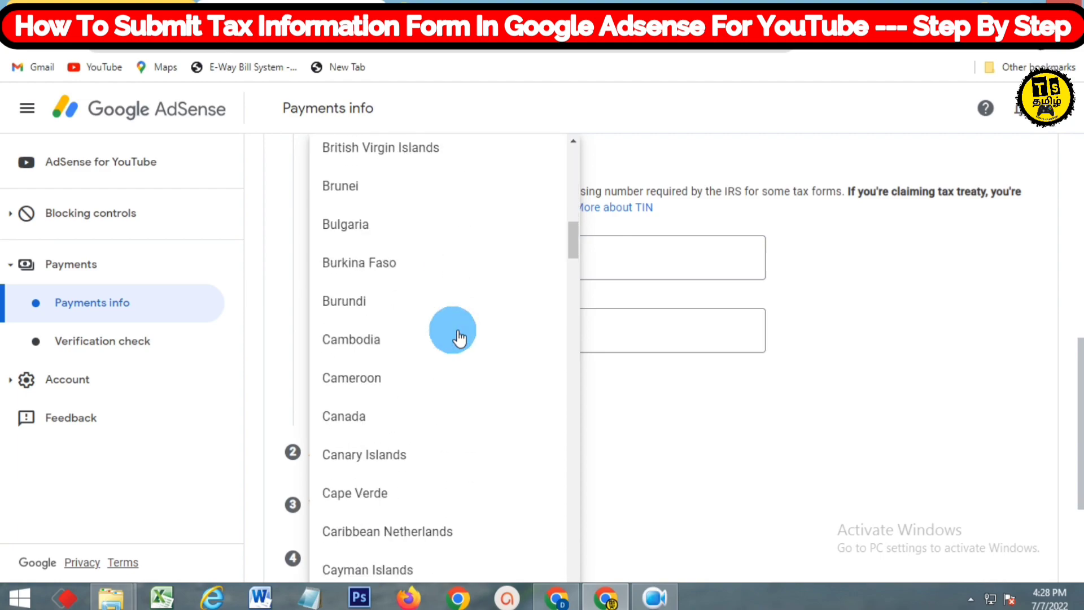
{"action": "scroll", "coordinate": [460, 338], "scroll_direction": "down", "scroll_amount": 2}
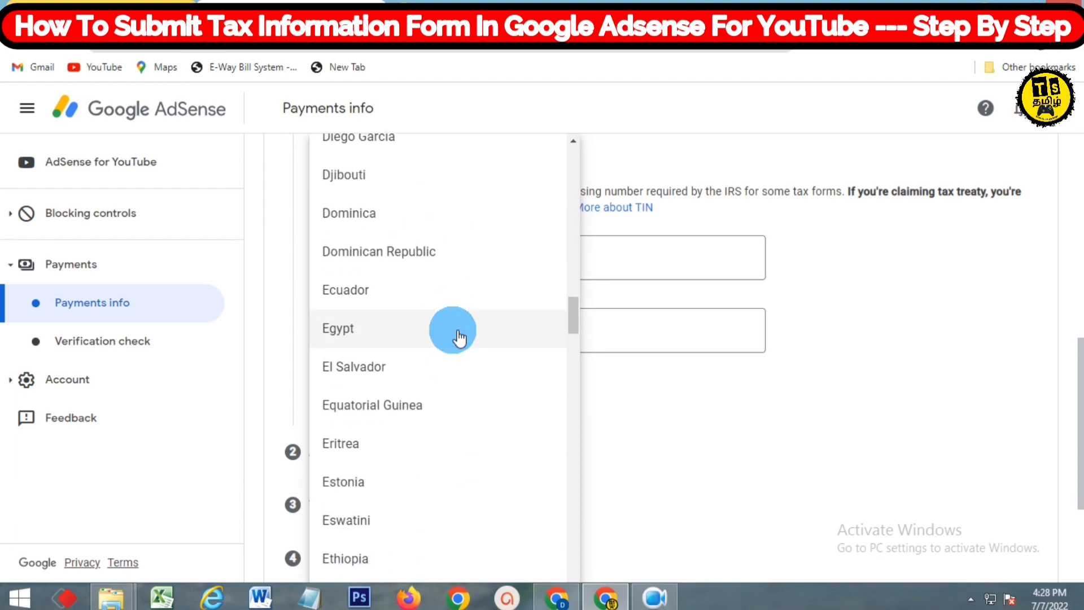
{"action": "scroll", "coordinate": [459, 338], "scroll_direction": "down", "scroll_amount": 20}
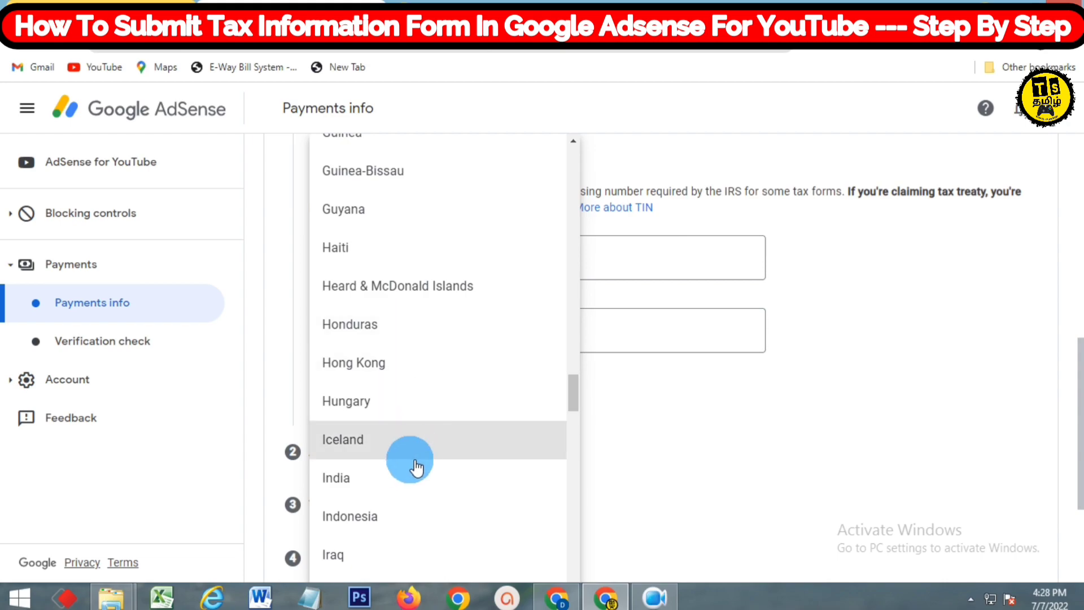
{"action": "left_click", "coordinate": [411, 479]}
Enter the foreign tax identification number (TIN)
{"action": "scroll", "coordinate": [450, 356], "scroll_direction": "down", "scroll_amount": 3}
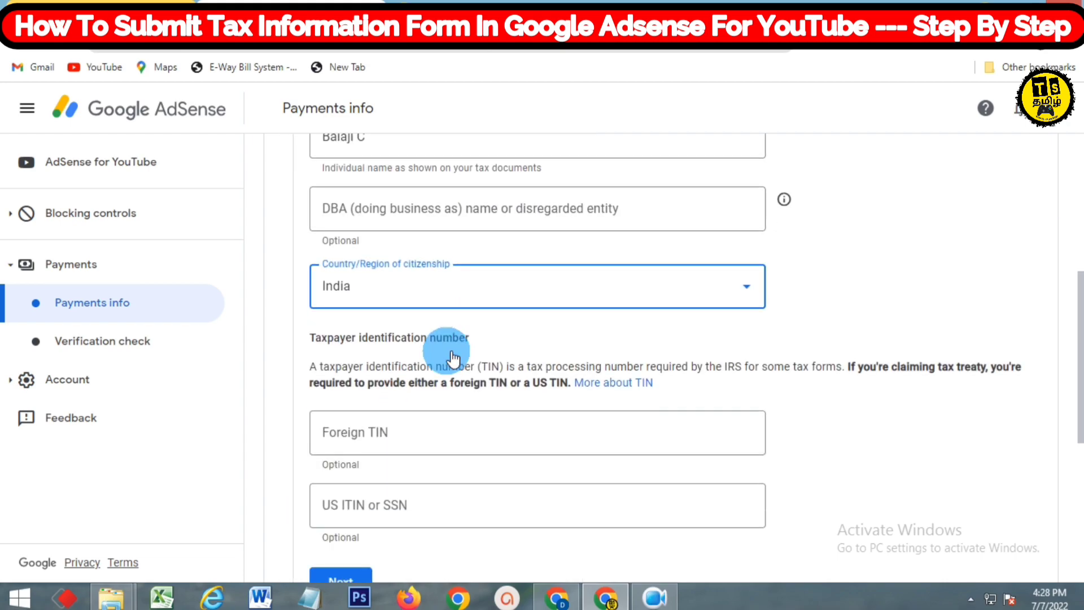
{"action": "left_click", "coordinate": [450, 356]}
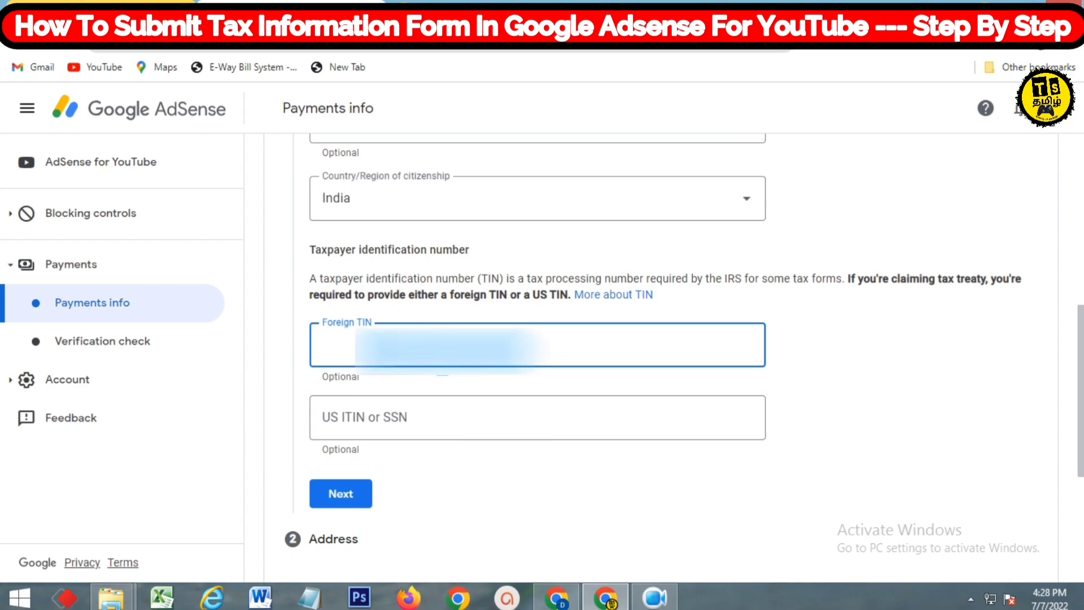
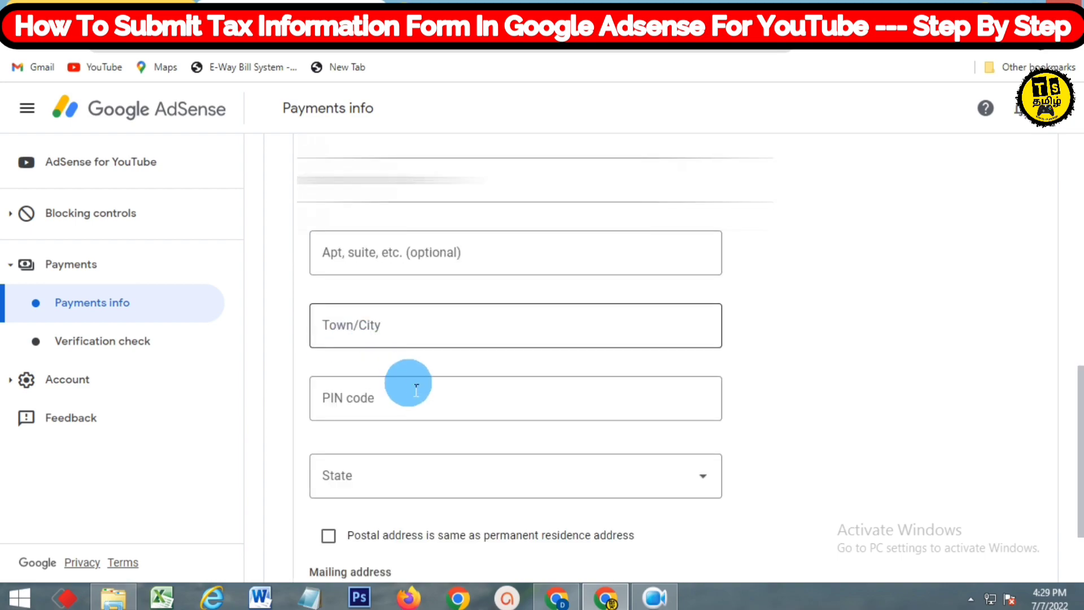
Fill the permanent residence address from the suggested autocomplete match
{"action": "scroll", "coordinate": [412, 391], "scroll_direction": "up", "scroll_amount": 3}
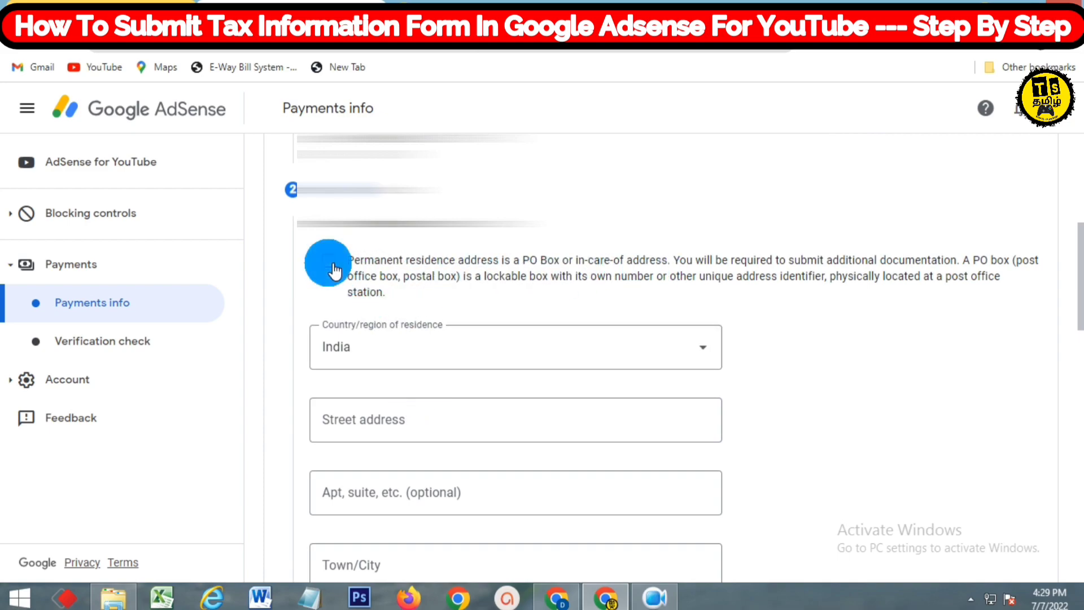
{"action": "scroll", "coordinate": [468, 359], "scroll_direction": "down", "scroll_amount": 1}
{"action": "left_click", "coordinate": [461, 343]}
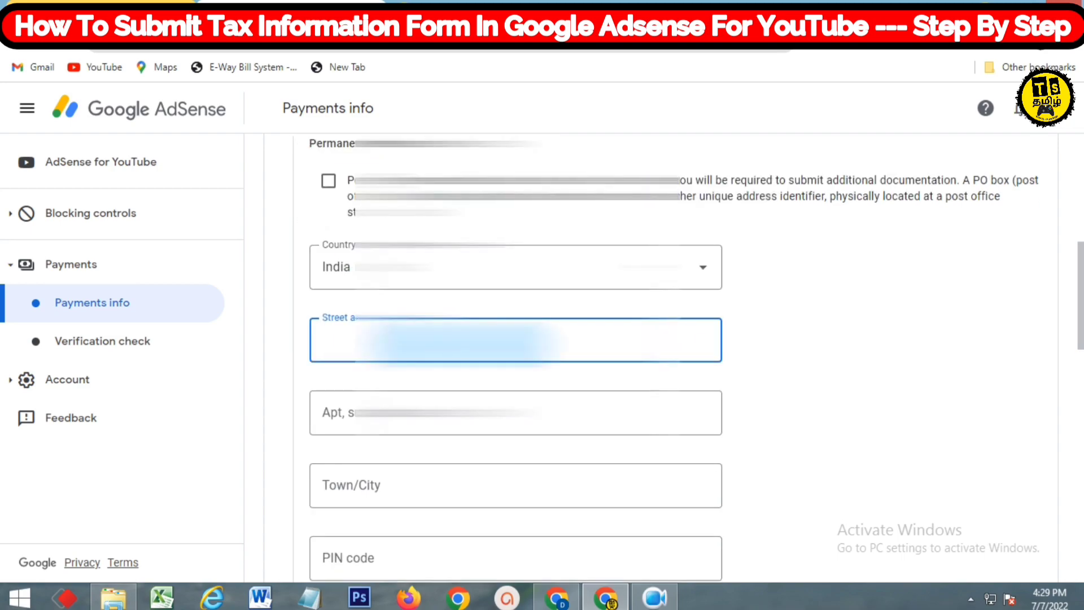
{"action": "type", "text": "NO"}
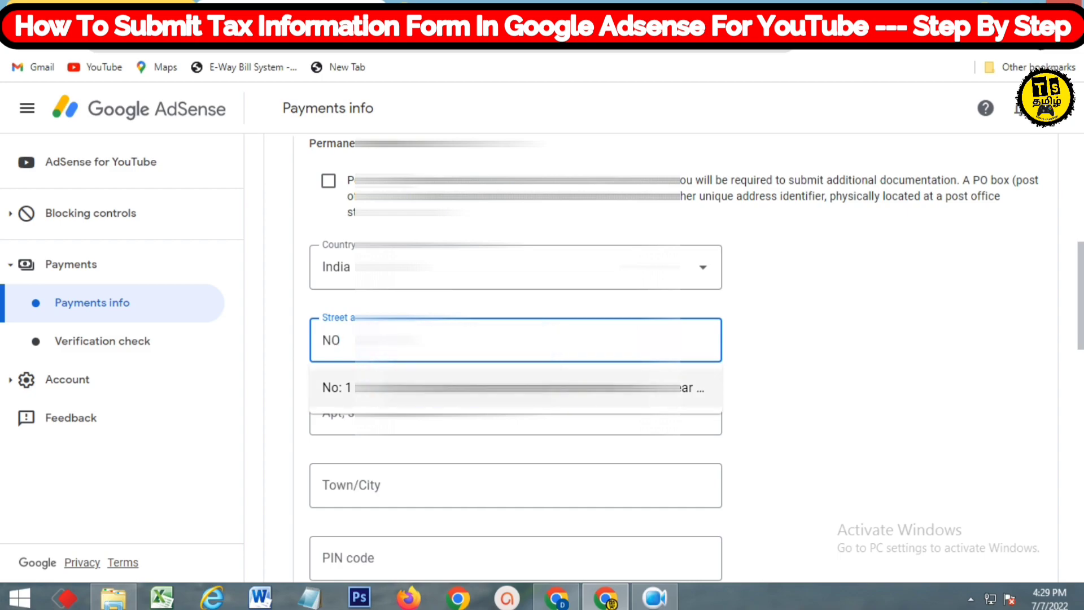
{"action": "left_click", "coordinate": [530, 387]}
Mark the postal address as the same as the permanent residence address
{"action": "scroll", "coordinate": [529, 463], "scroll_direction": "down", "scroll_amount": 3}
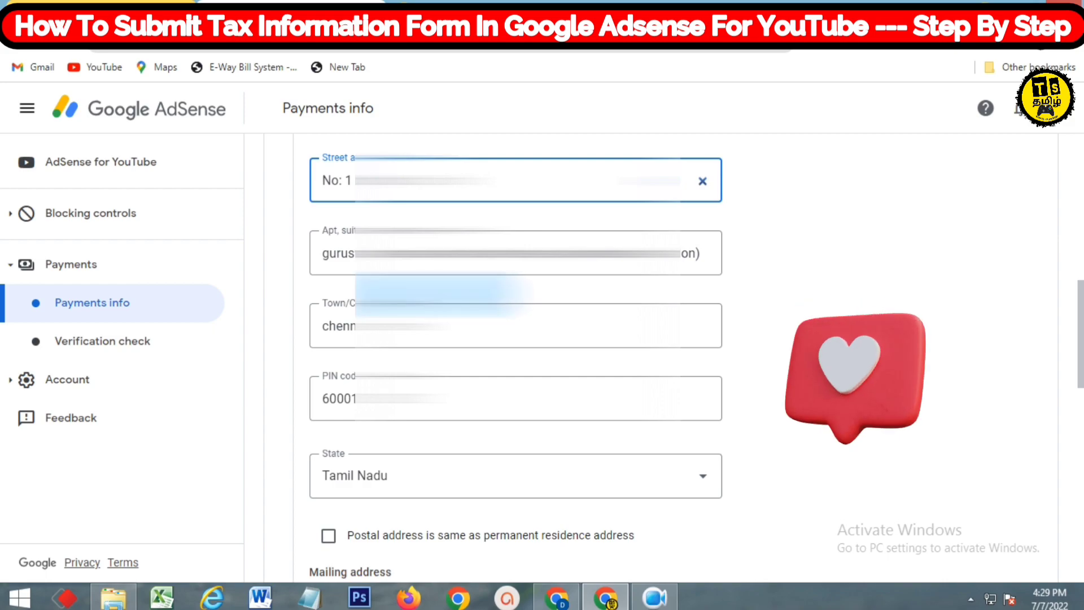
{"action": "scroll", "coordinate": [463, 316], "scroll_direction": "down", "scroll_amount": 3}
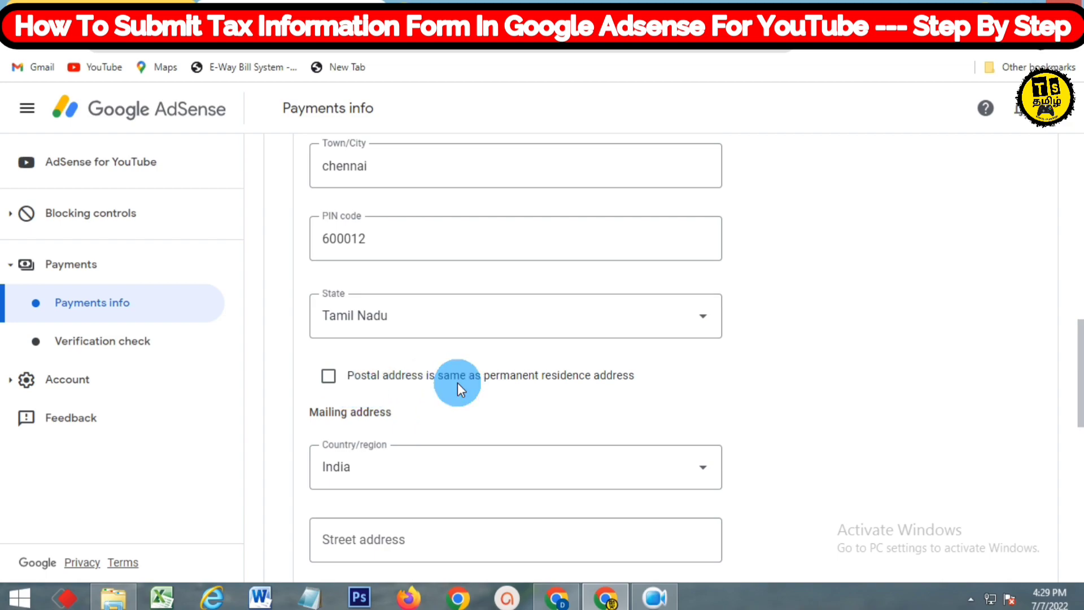
{"action": "left_click", "coordinate": [328, 376]}
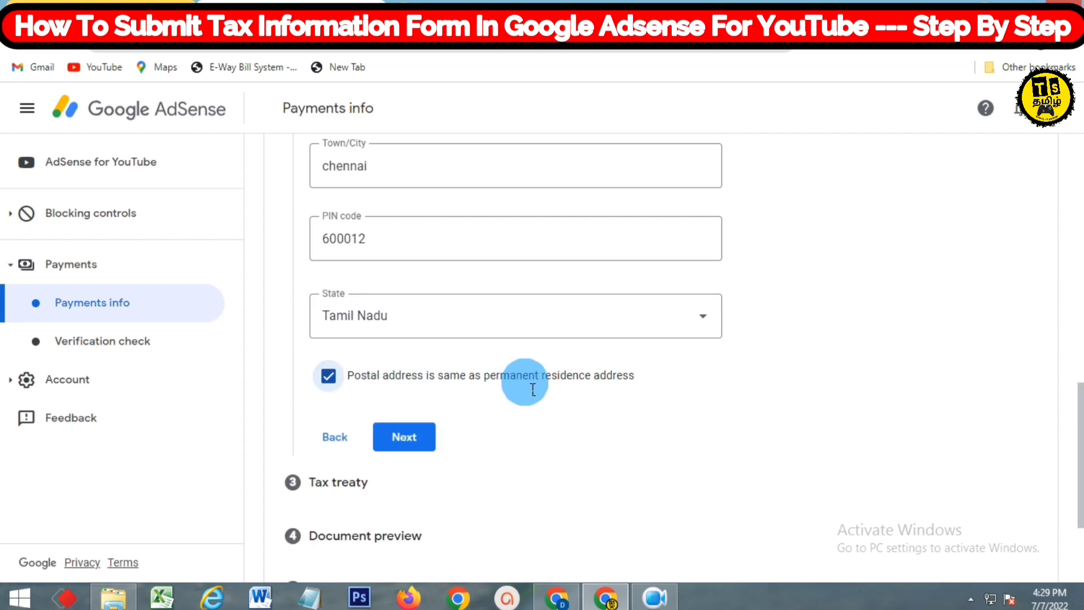
{"action": "left_click", "coordinate": [329, 378]}
{"action": "scroll", "coordinate": [398, 381], "scroll_direction": "down", "scroll_amount": 3}
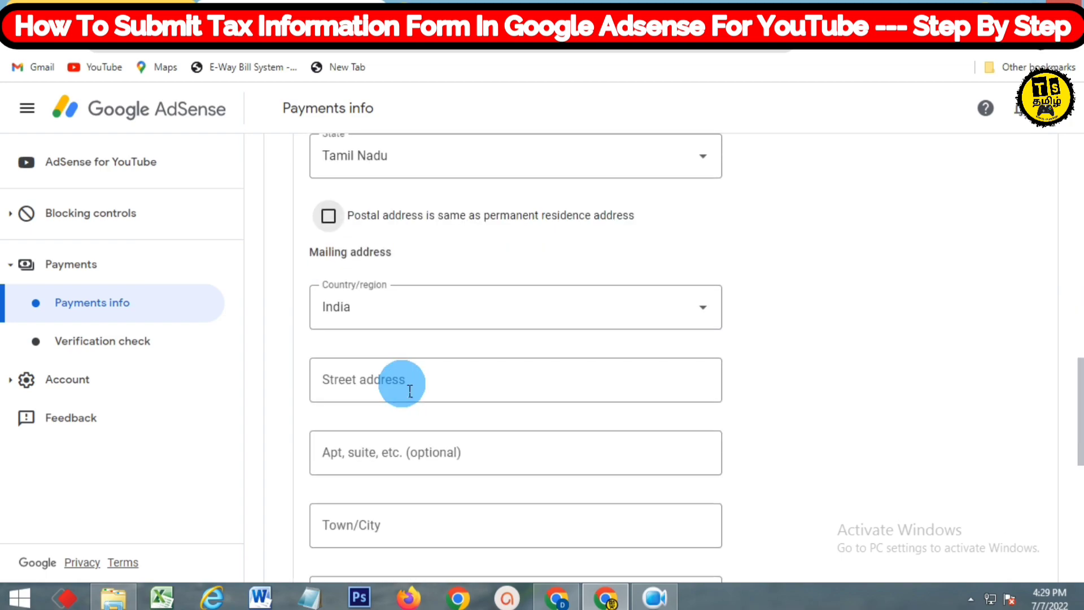
{"action": "scroll", "coordinate": [415, 395], "scroll_direction": "down", "scroll_amount": 1}
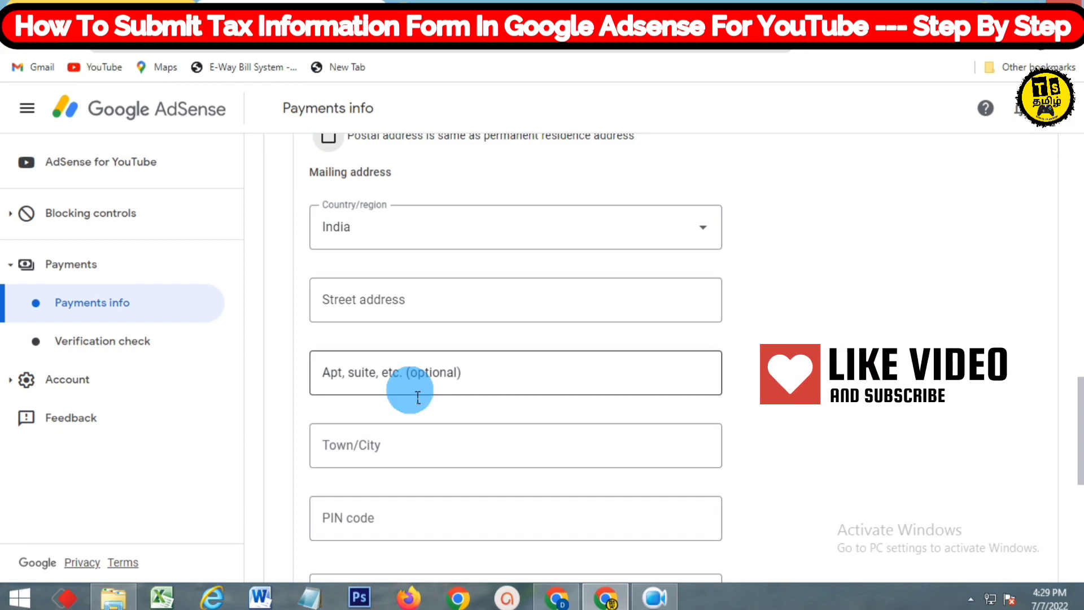
{"action": "scroll", "coordinate": [418, 397], "scroll_direction": "up", "scroll_amount": 2}
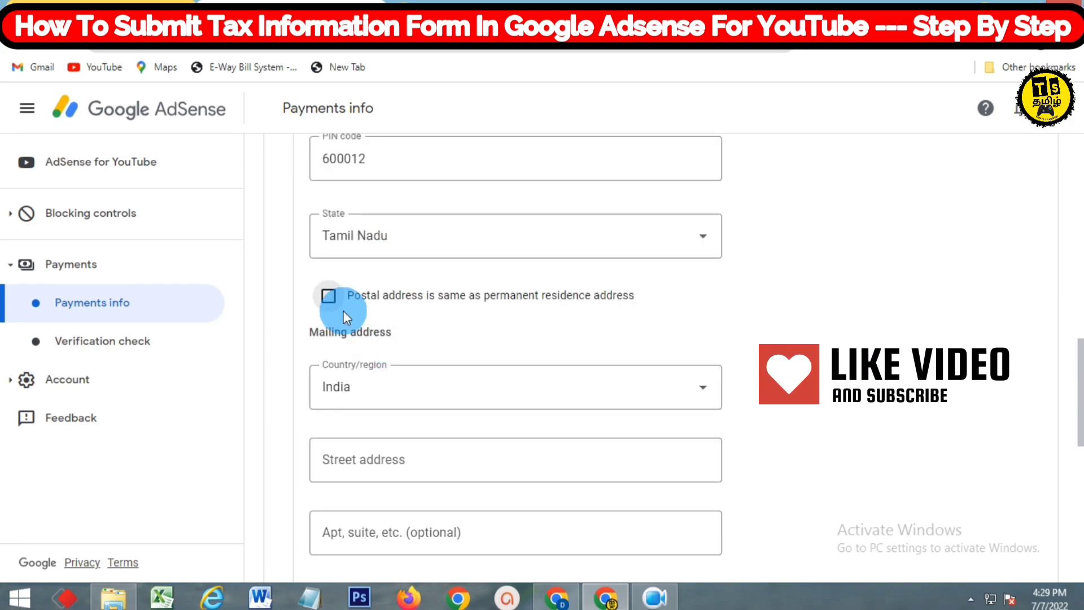
{"action": "left_click", "coordinate": [328, 295]}
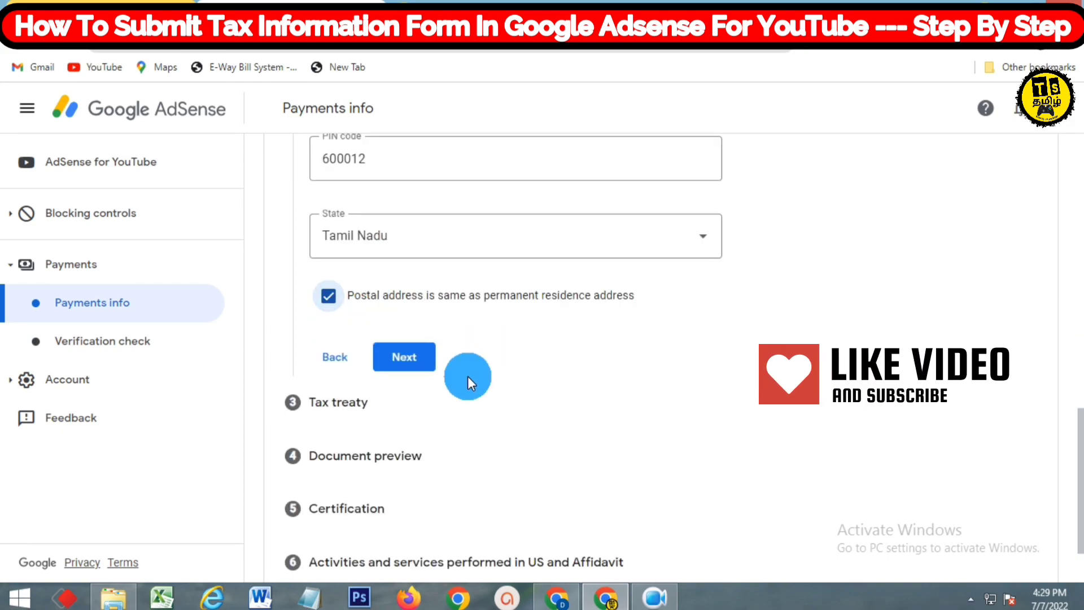
Continue to the tax treaty step, claim a reduced withholding rate and declare treaty-country residence
{"action": "left_click", "coordinate": [422, 364]}
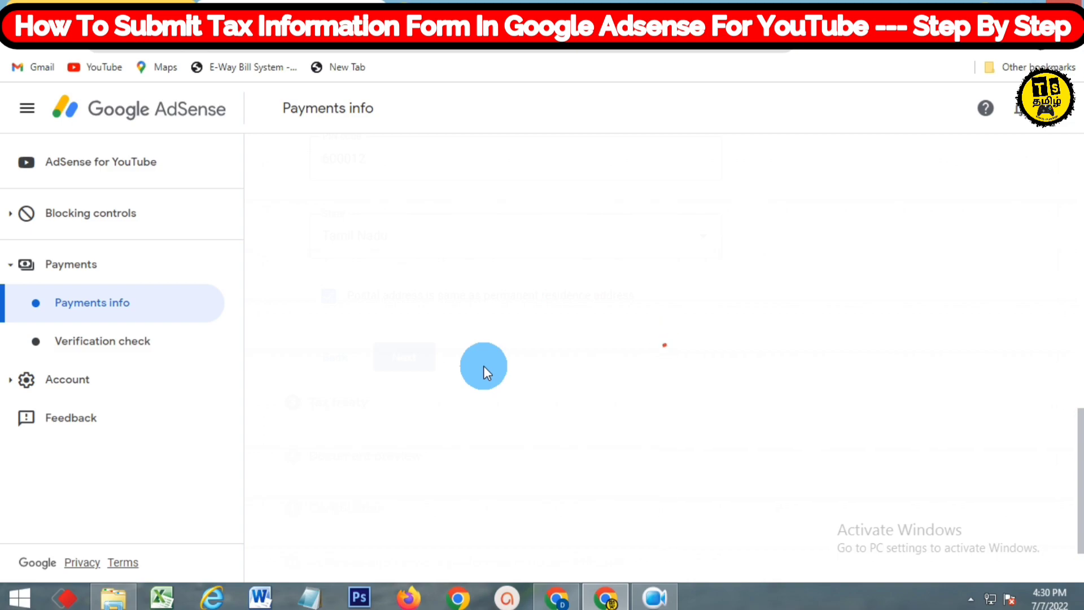
{"action": "scroll", "coordinate": [483, 365], "scroll_direction": "up", "scroll_amount": 3}
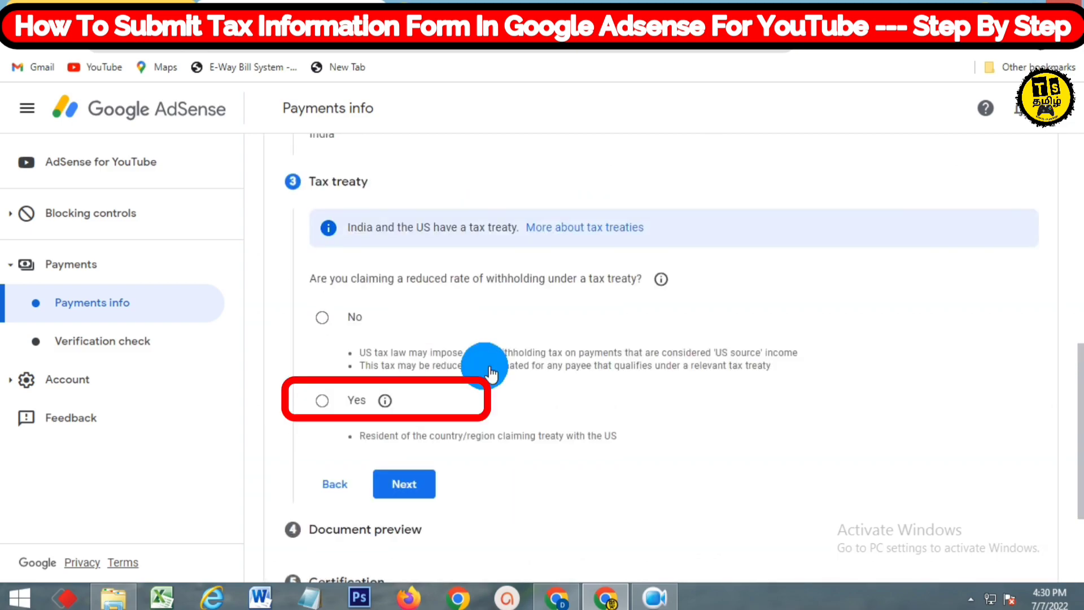
{"action": "left_click", "coordinate": [331, 405]}
{"action": "scroll", "coordinate": [446, 402], "scroll_direction": "down", "scroll_amount": 2}
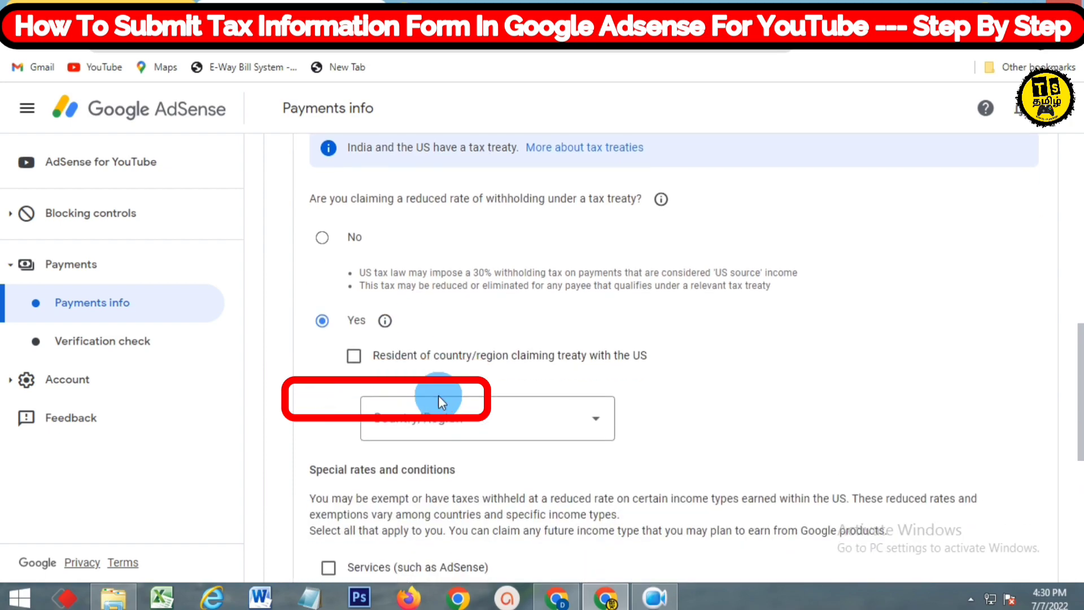
{"action": "left_click", "coordinate": [365, 362]}
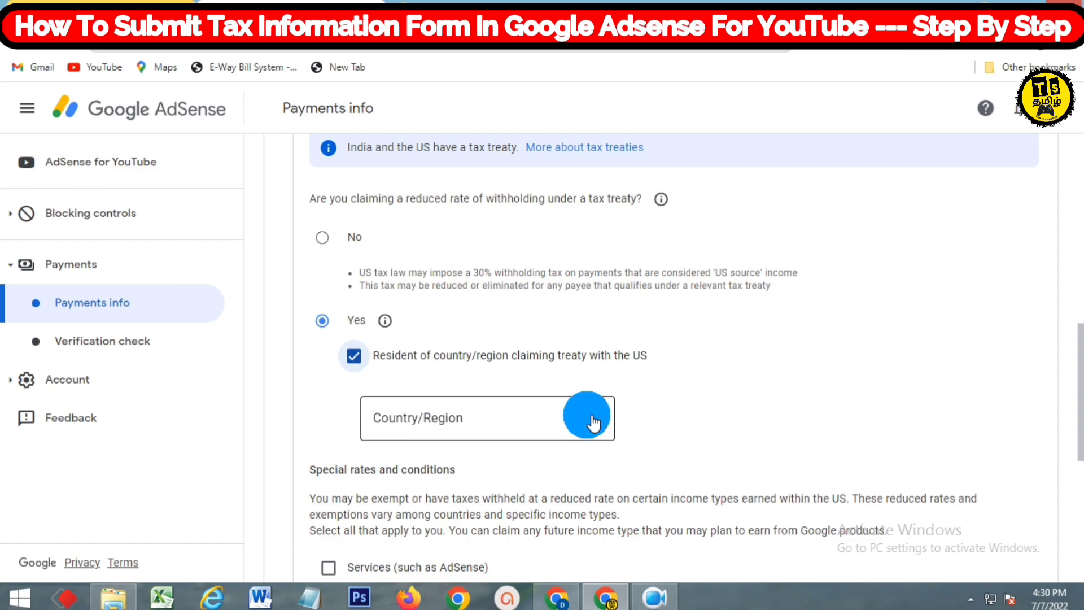
Set the treaty country of residence to India, replacing Iceland
{"action": "left_click", "coordinate": [591, 421]}
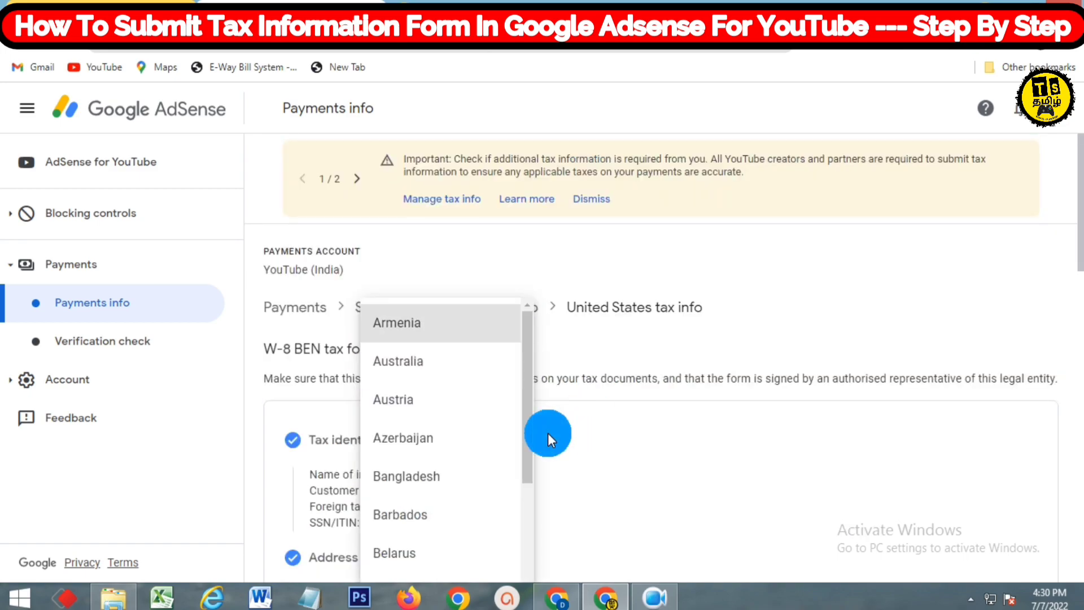
{"action": "key", "text": "i"}
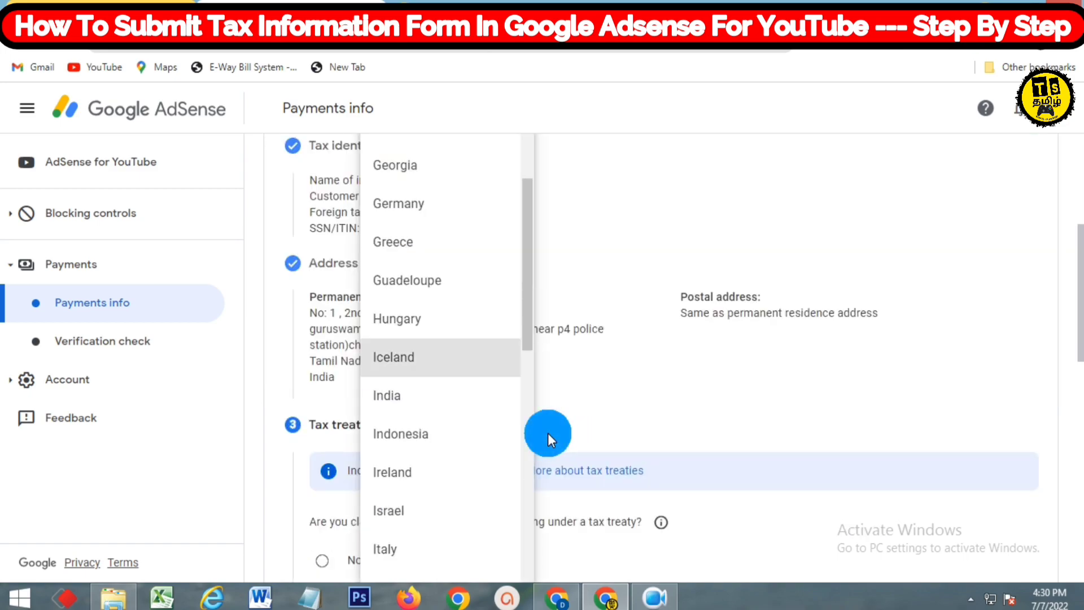
{"action": "key", "text": "Return"}
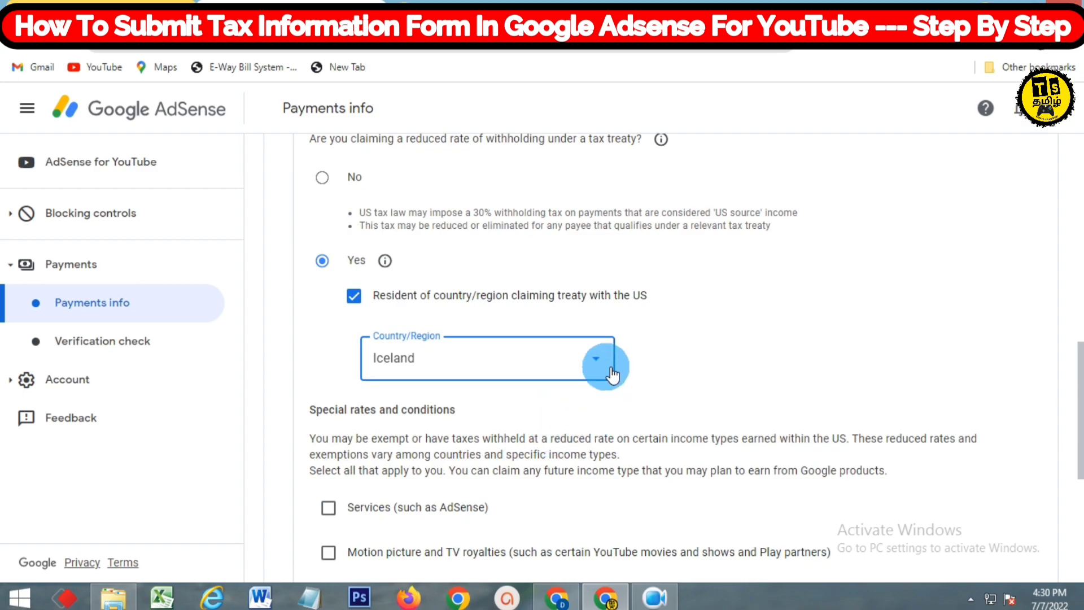
{"action": "left_click", "coordinate": [612, 373]}
{"action": "left_click", "coordinate": [435, 261]}
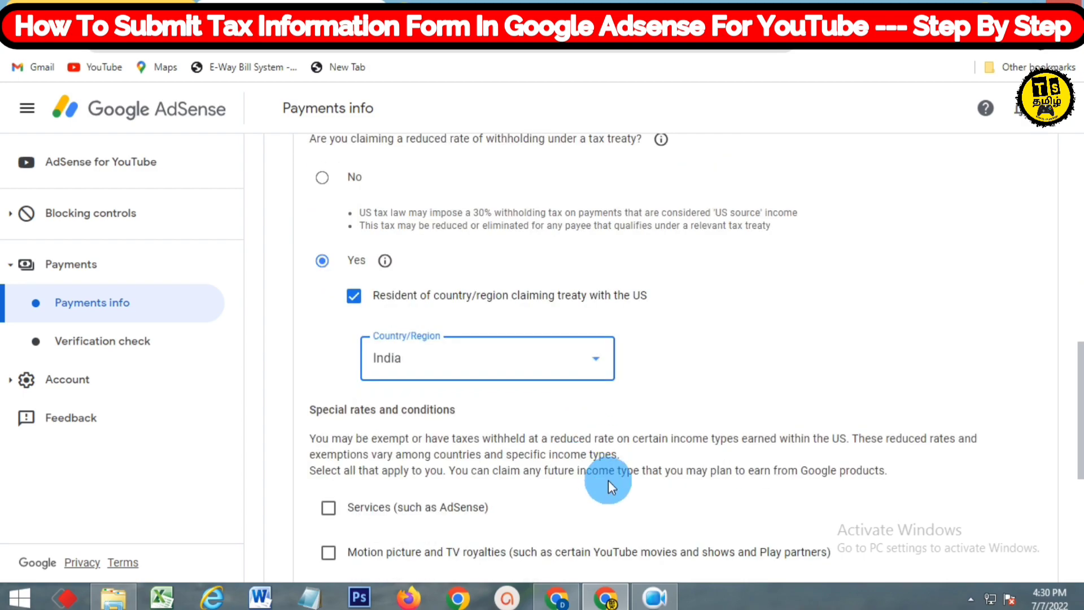
{"action": "scroll", "coordinate": [560, 368], "scroll_direction": "down", "scroll_amount": 3}
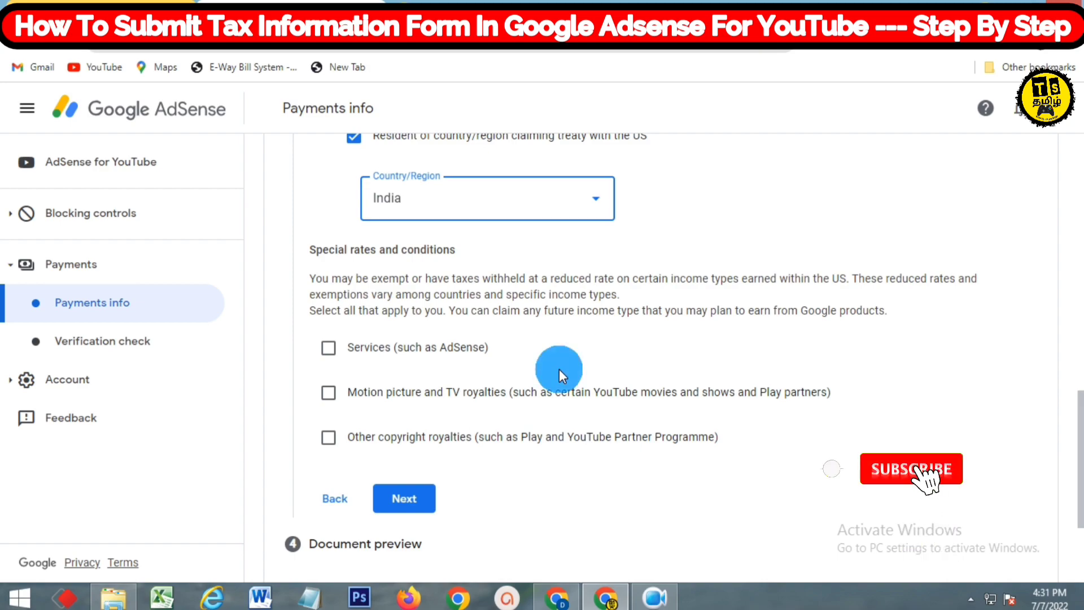
Claim Services income under Article 7 paragraph 1 at 0% and confirm the treaty reason
{"action": "left_click", "coordinate": [329, 347]}
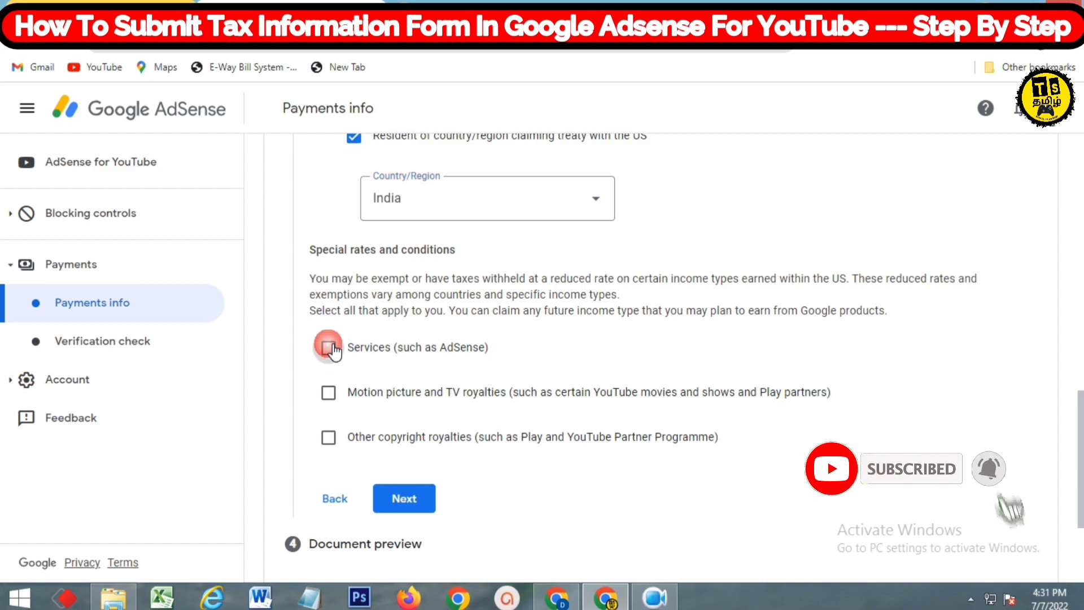
{"action": "left_click", "coordinate": [567, 421]}
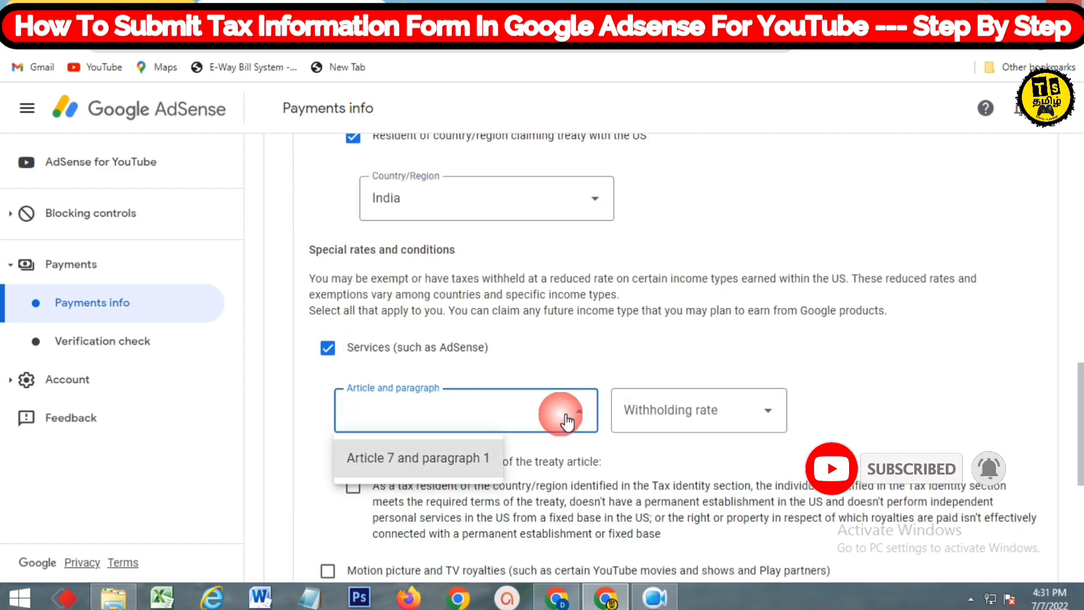
{"action": "left_click", "coordinate": [477, 455]}
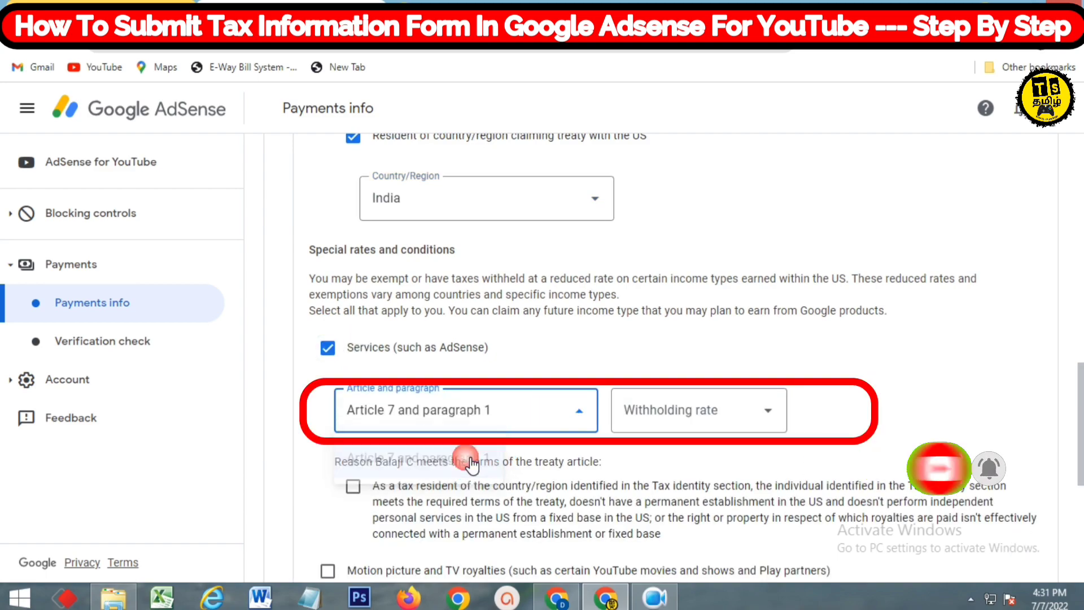
{"action": "left_click", "coordinate": [773, 412]}
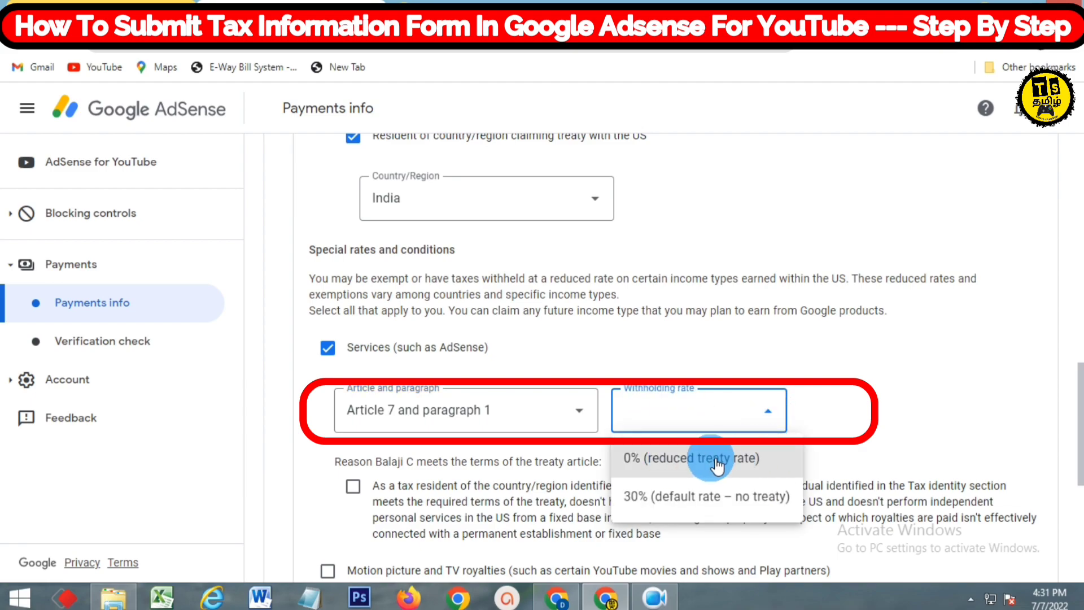
{"action": "left_click", "coordinate": [672, 457]}
{"action": "scroll", "coordinate": [666, 460], "scroll_direction": "down", "scroll_amount": 3}
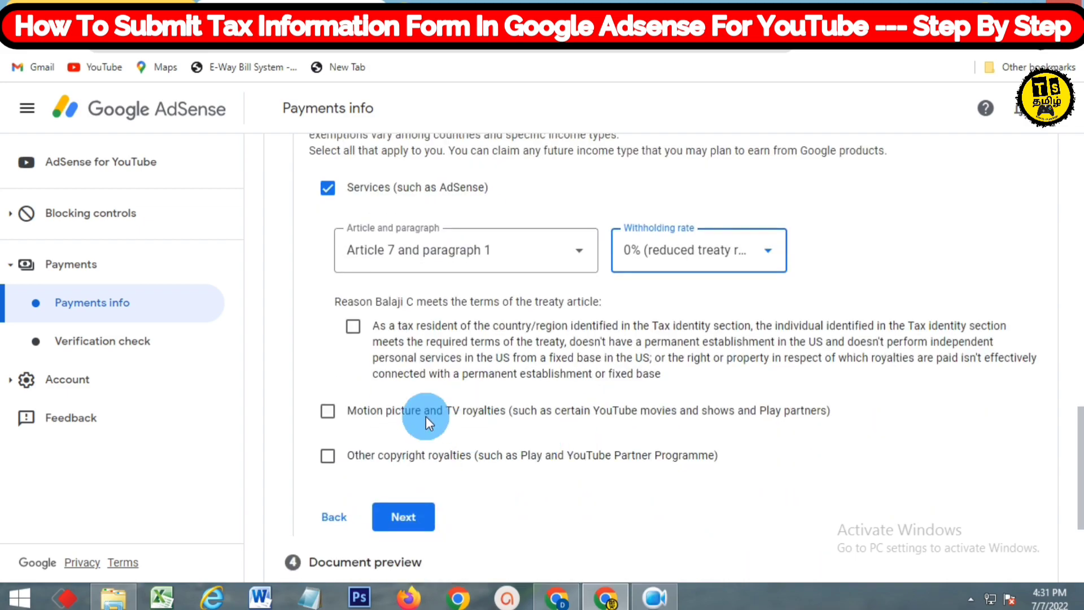
{"action": "left_click", "coordinate": [353, 330]}
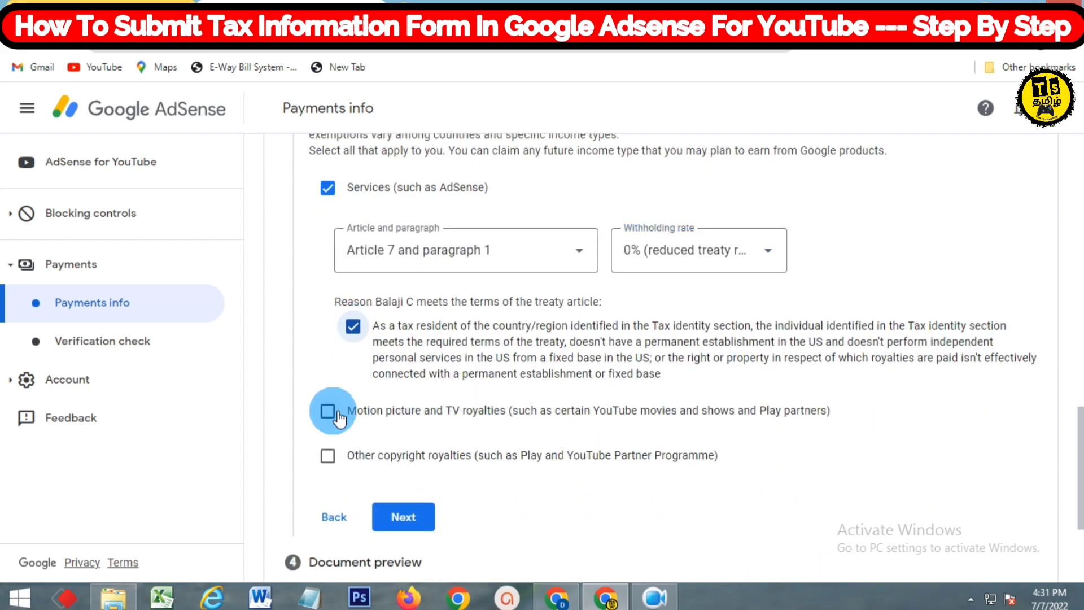
Claim motion picture and TV royalties under Article 12 paragraph 2A II at 15%, confirming the reason
{"action": "scroll", "coordinate": [412, 446], "scroll_direction": "down", "scroll_amount": 1}
{"action": "left_click", "coordinate": [417, 437]}
{"action": "left_click", "coordinate": [330, 332]}
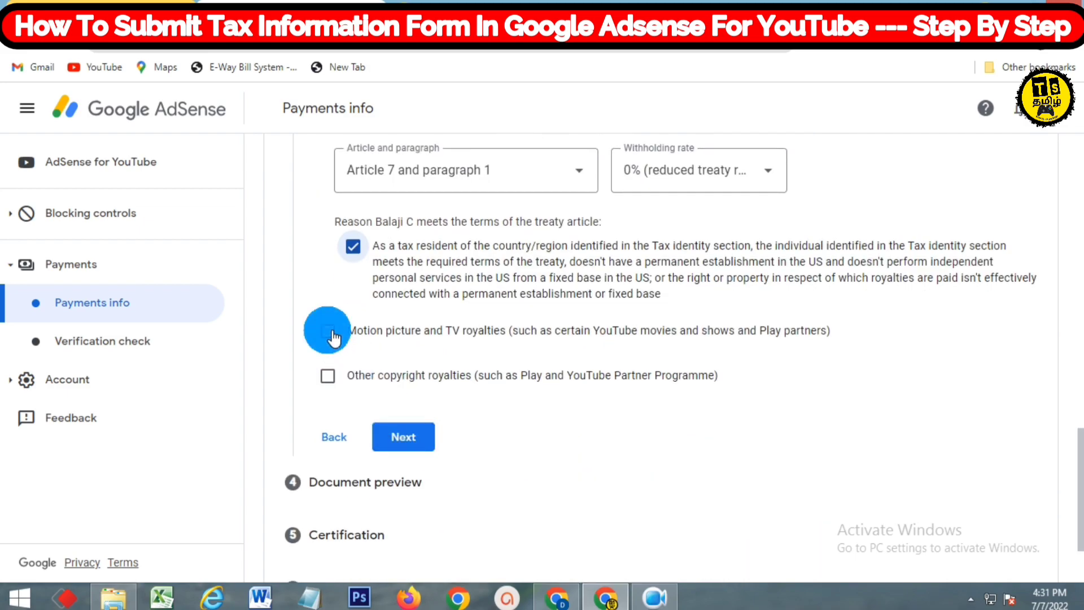
{"action": "left_click", "coordinate": [547, 398]}
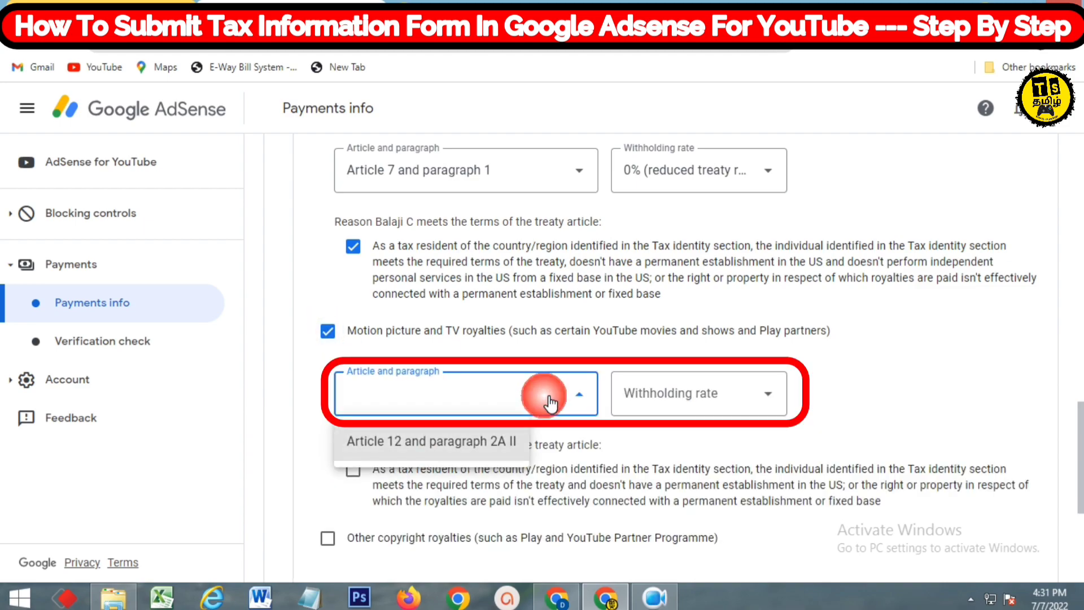
{"action": "left_click", "coordinate": [492, 447]}
{"action": "left_click", "coordinate": [714, 406]}
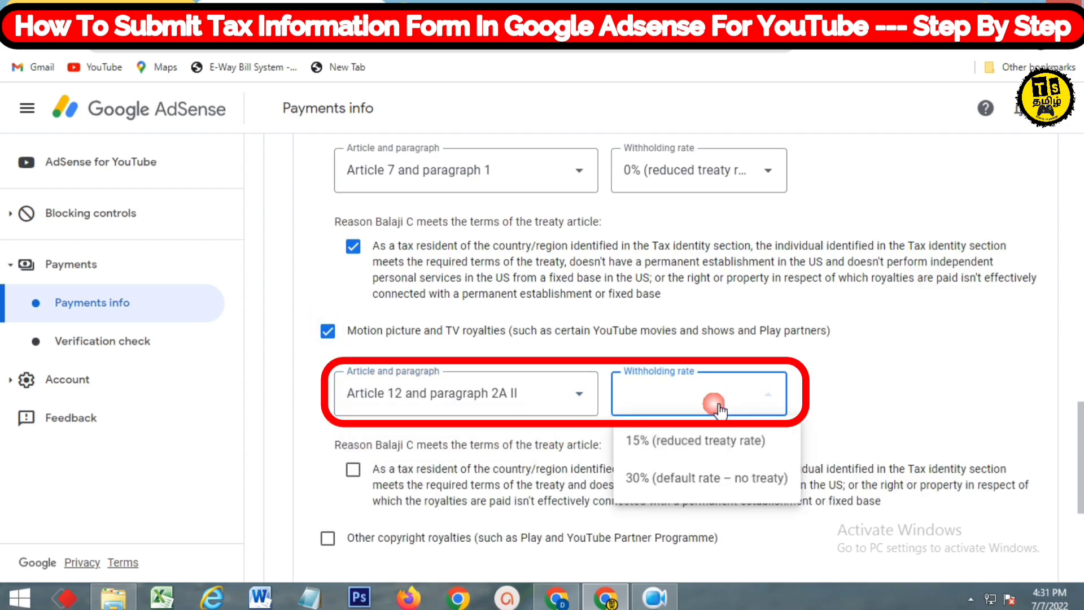
{"action": "left_click", "coordinate": [715, 447]}
{"action": "scroll", "coordinate": [615, 417], "scroll_direction": "down", "scroll_amount": 3}
{"action": "left_click", "coordinate": [354, 311]}
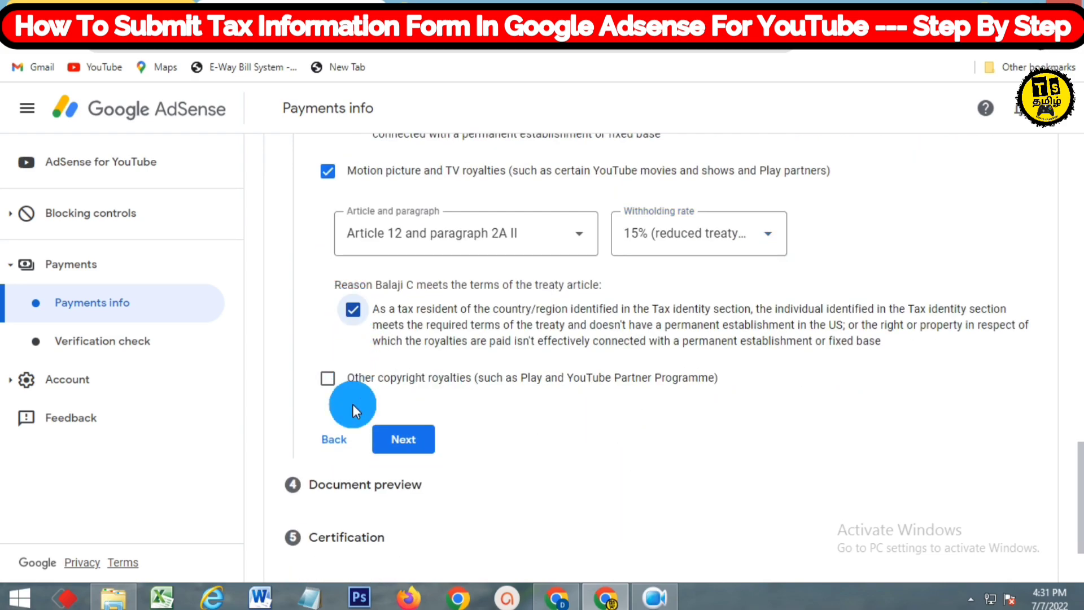
Add other copyright royalties at 15% under Article 12 paragraph 2A II, then continue to document preview
{"action": "left_click", "coordinate": [327, 379]}
{"action": "scroll", "coordinate": [467, 416], "scroll_direction": "down", "scroll_amount": 2}
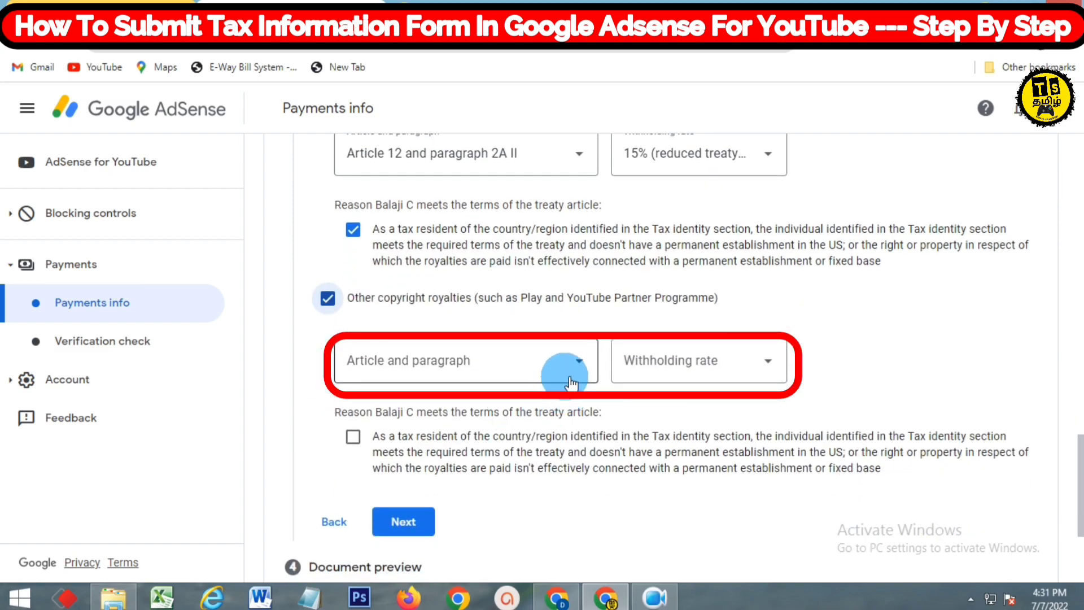
{"action": "left_click", "coordinate": [570, 376]}
{"action": "left_click", "coordinate": [511, 408]}
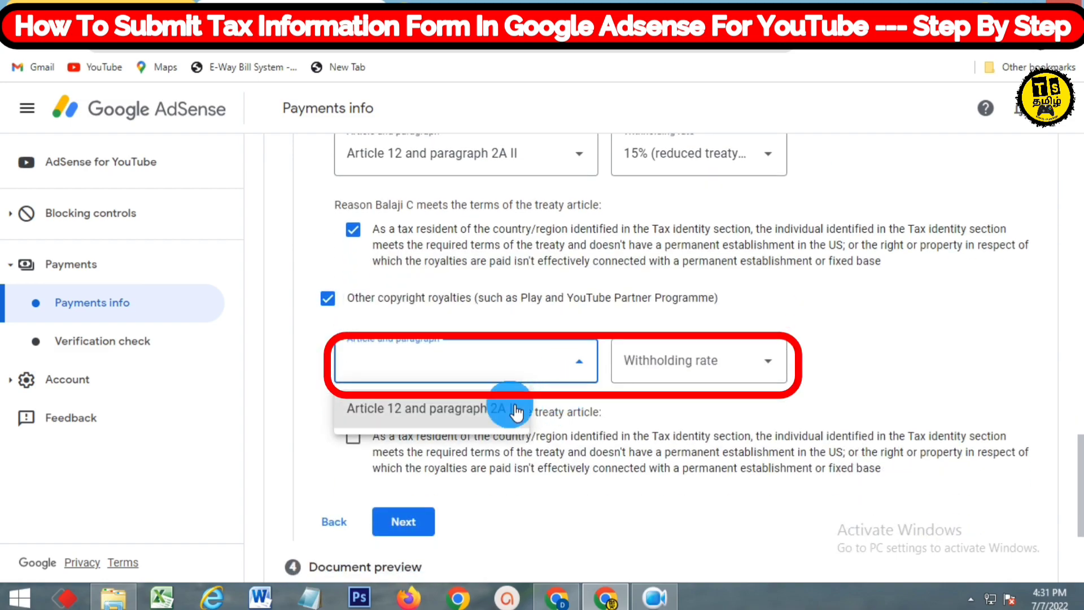
{"action": "left_click", "coordinate": [669, 379]}
{"action": "left_click", "coordinate": [659, 407]}
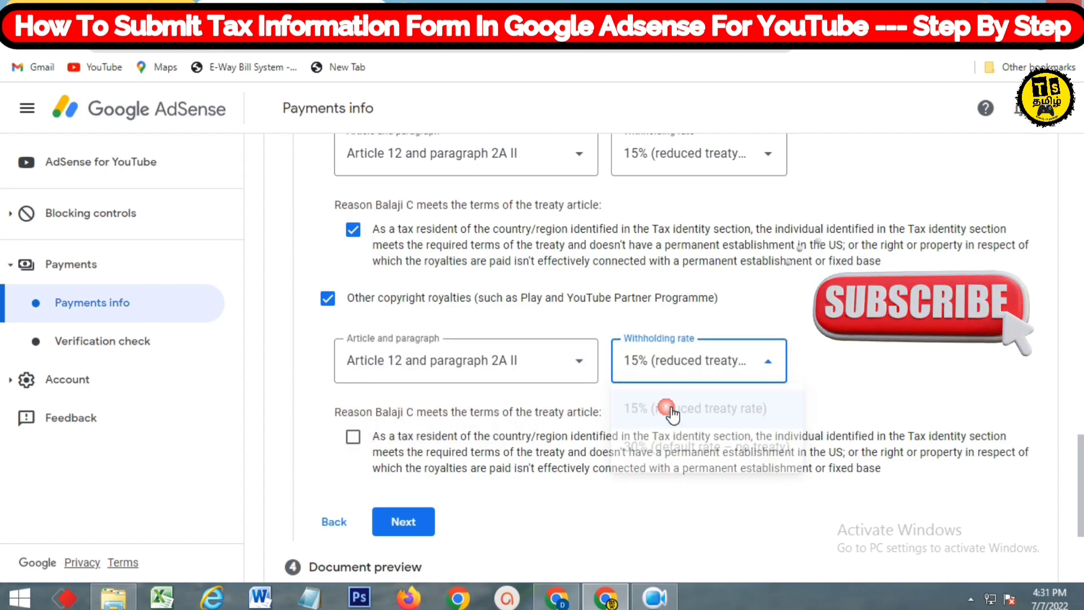
{"action": "scroll", "coordinate": [554, 399], "scroll_direction": "down", "scroll_amount": 3}
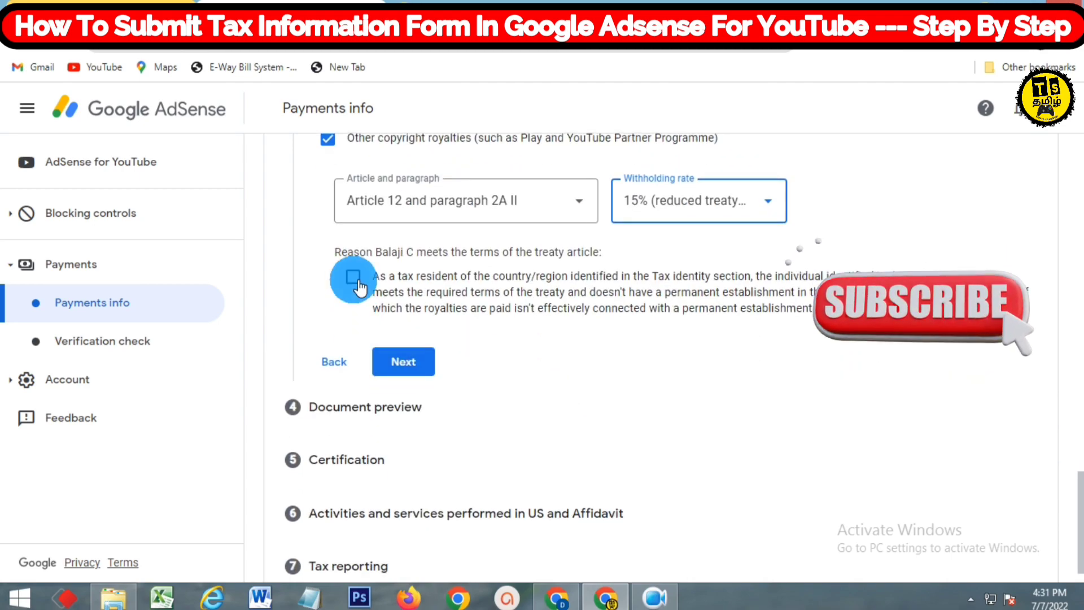
{"action": "left_click", "coordinate": [353, 278]}
{"action": "left_click", "coordinate": [424, 360]}
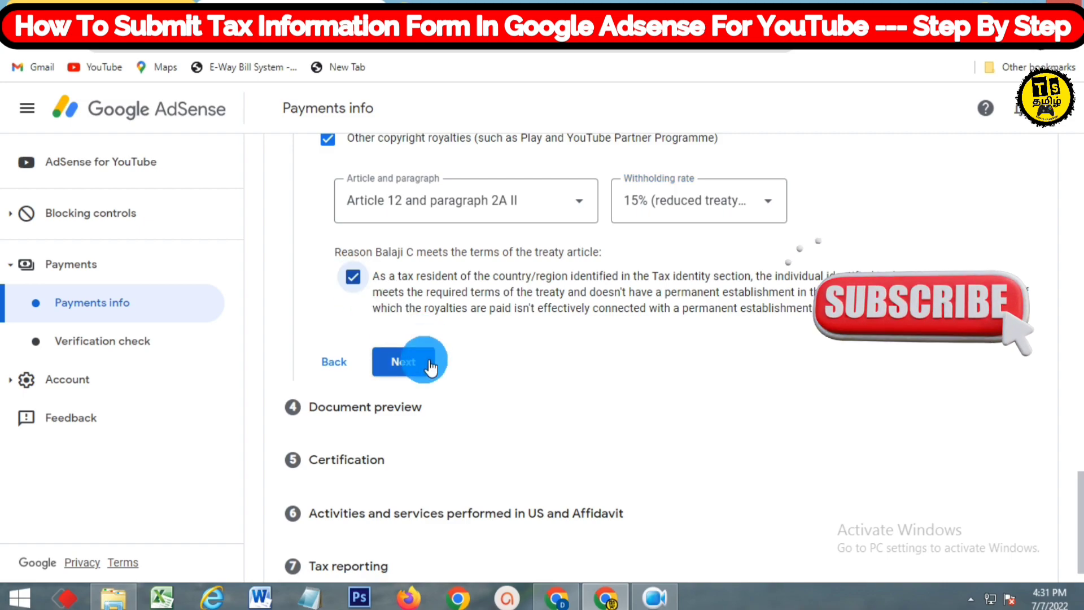
{"action": "left_click", "coordinate": [425, 361]}
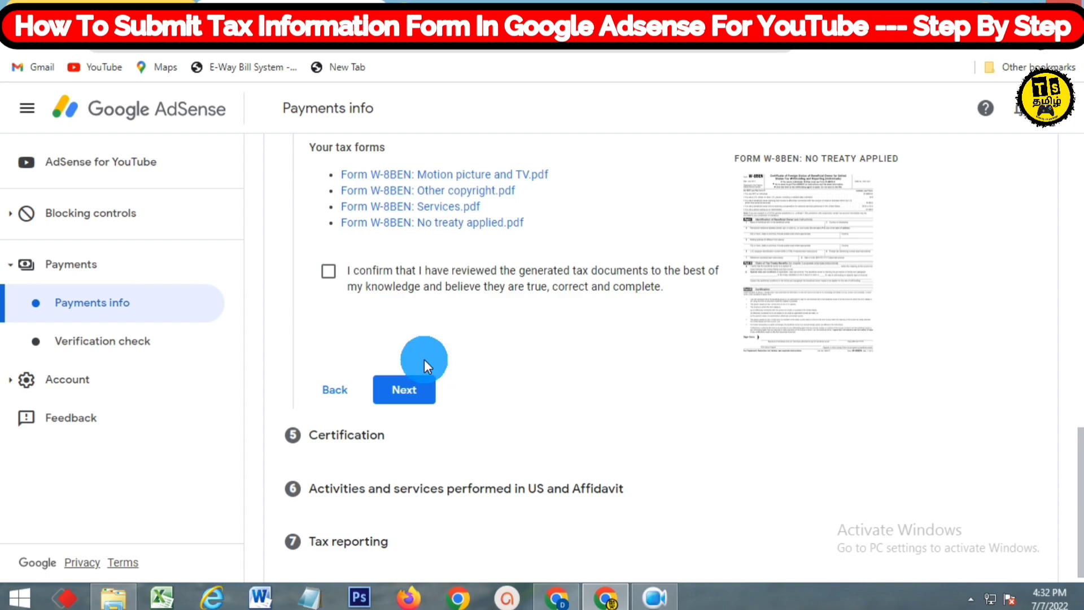
Confirm the generated W-8BEN documents were reviewed and proceed to Certification
{"action": "scroll", "coordinate": [425, 359], "scroll_direction": "up", "scroll_amount": 7}
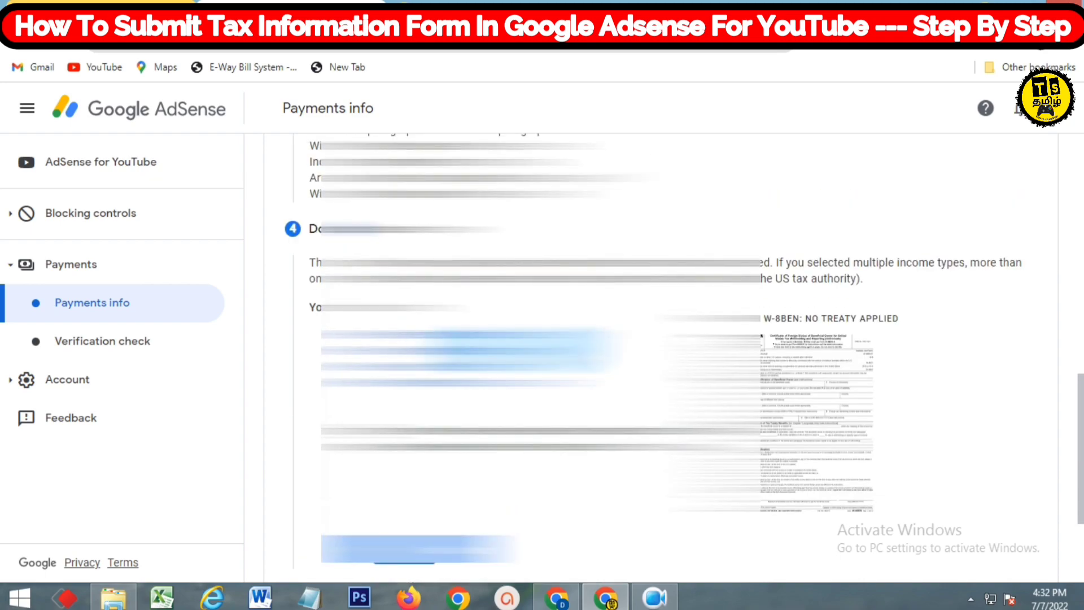
{"action": "scroll", "coordinate": [424, 359], "scroll_direction": "up", "scroll_amount": 3}
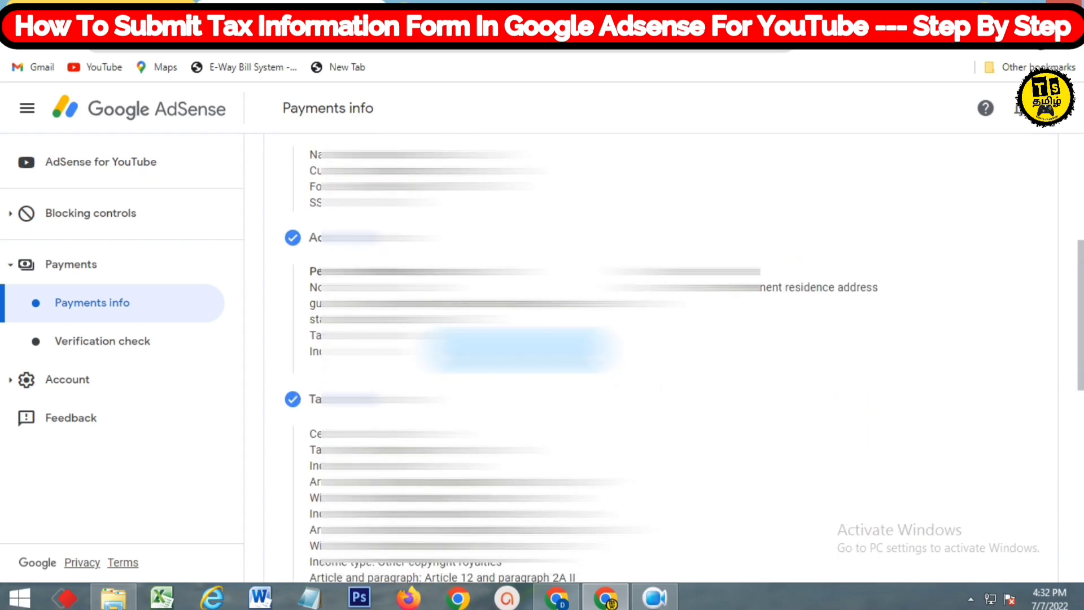
{"action": "scroll", "coordinate": [520, 351], "scroll_direction": "up", "scroll_amount": 3}
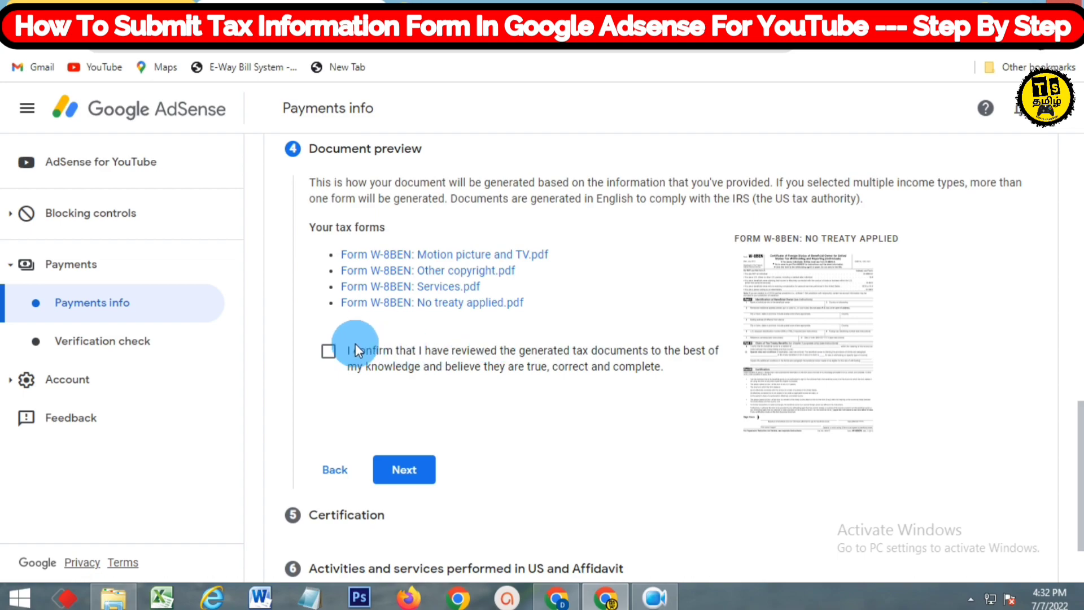
{"action": "left_click", "coordinate": [332, 352]}
{"action": "scroll", "coordinate": [339, 356], "scroll_direction": "down", "scroll_amount": 1}
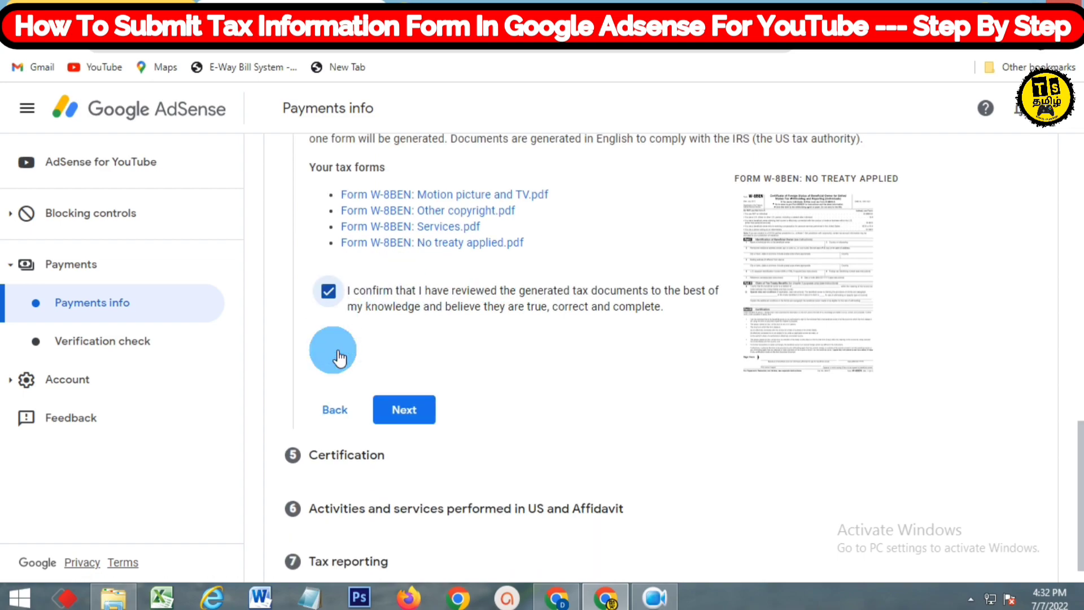
{"action": "left_click", "coordinate": [405, 390]}
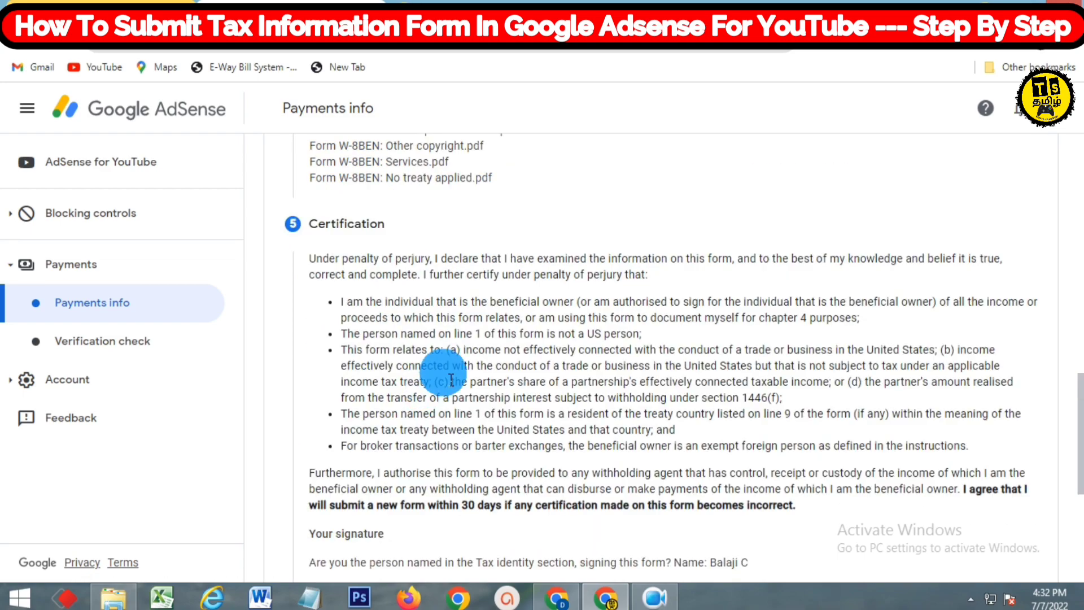
Sign the certification as the named person with the signer's full legal name, then continue
{"action": "scroll", "coordinate": [451, 380], "scroll_direction": "down", "scroll_amount": 5}
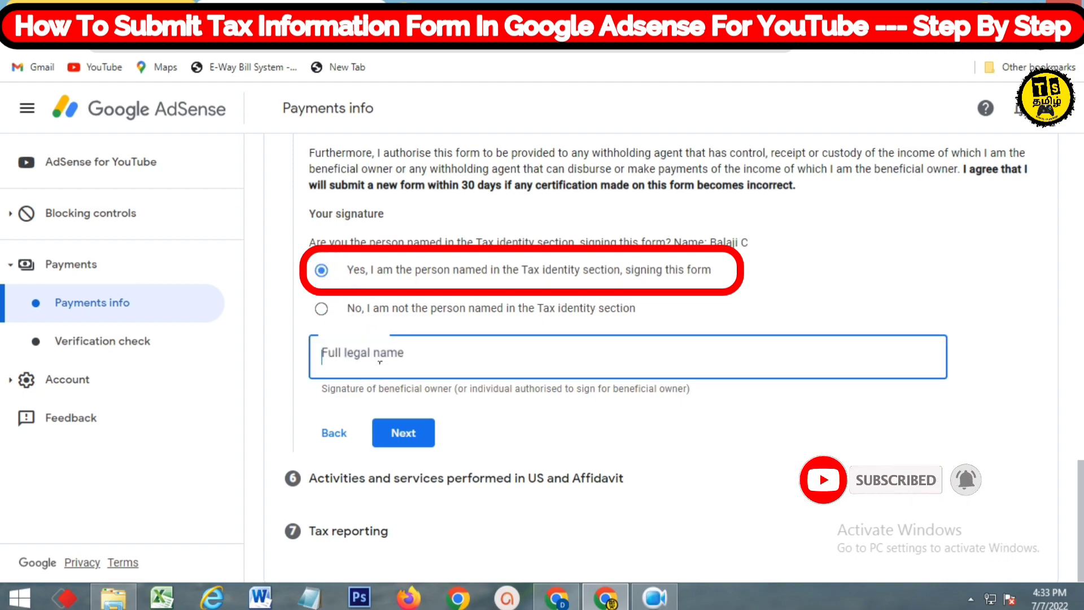
{"action": "left_click", "coordinate": [372, 361]}
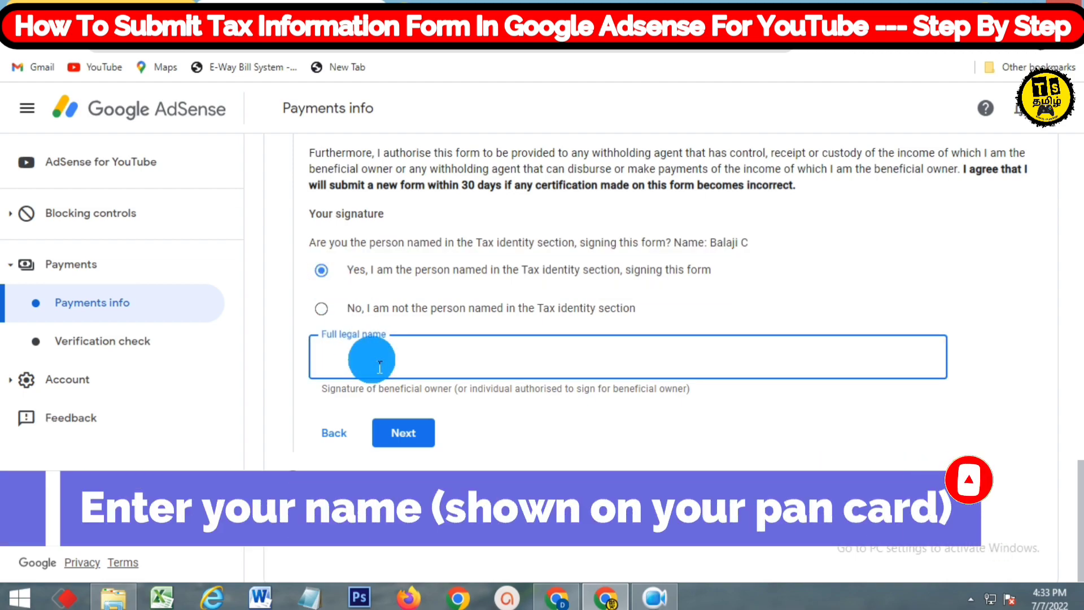
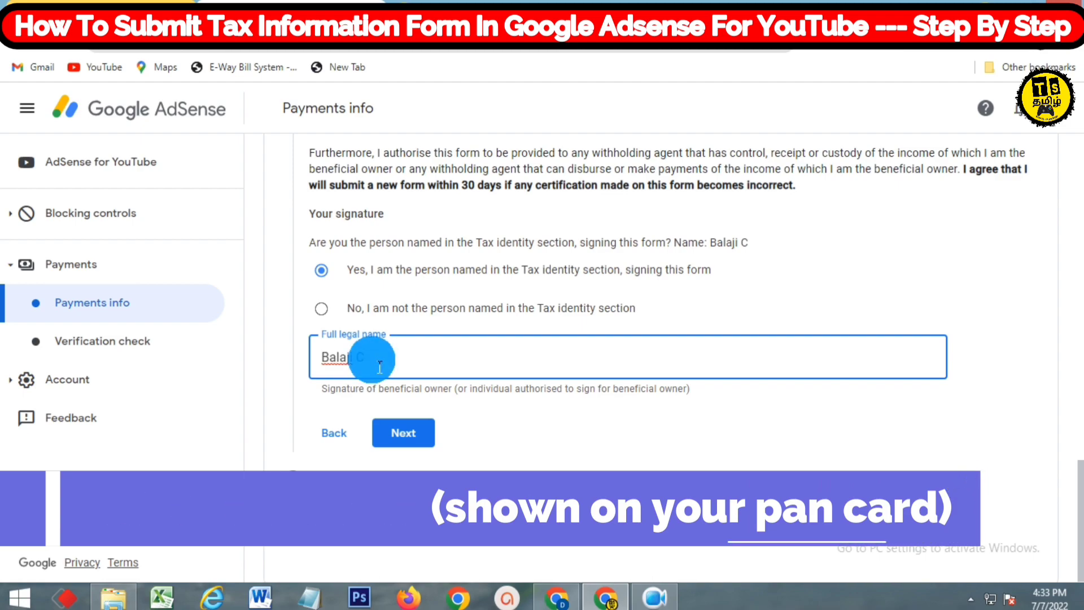
{"action": "left_click", "coordinate": [416, 438]}
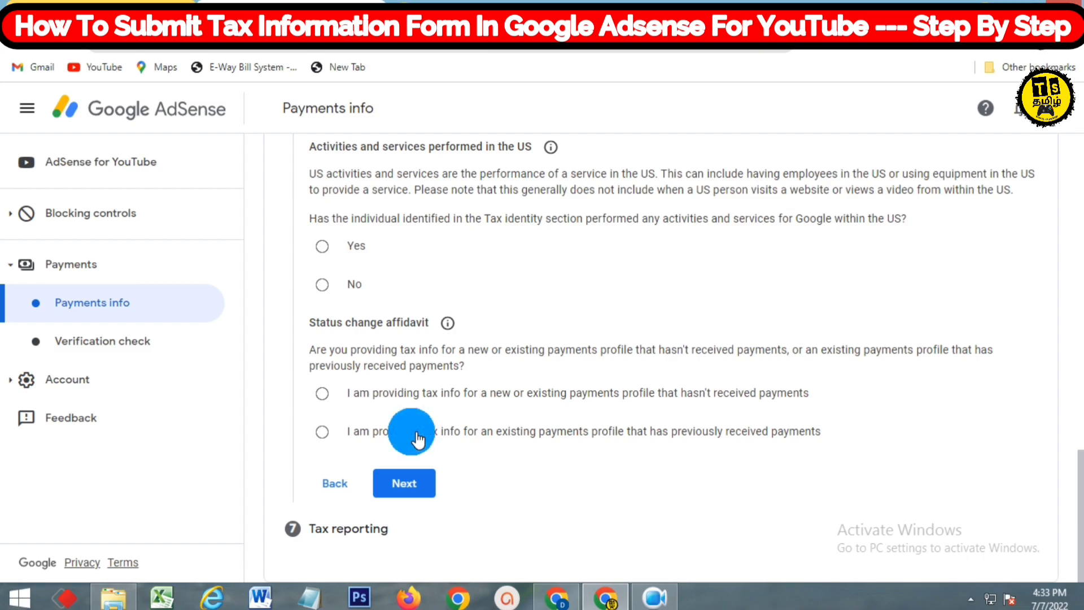
Answer the US activities questions, then set the affidavit to a payments profile without payments
{"action": "left_click", "coordinate": [323, 247]}
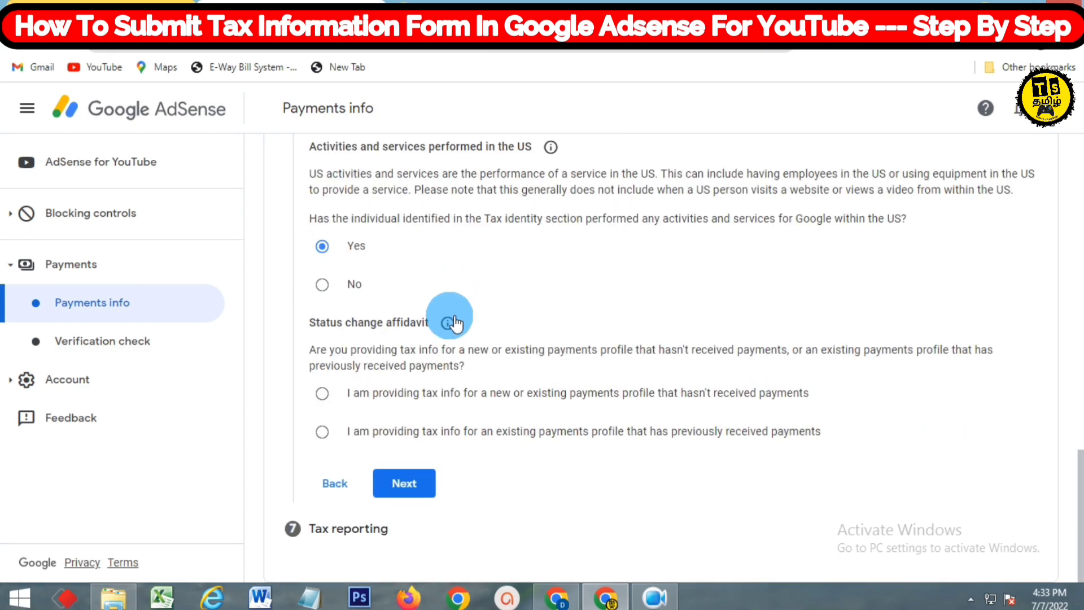
{"action": "left_click", "coordinate": [326, 402]}
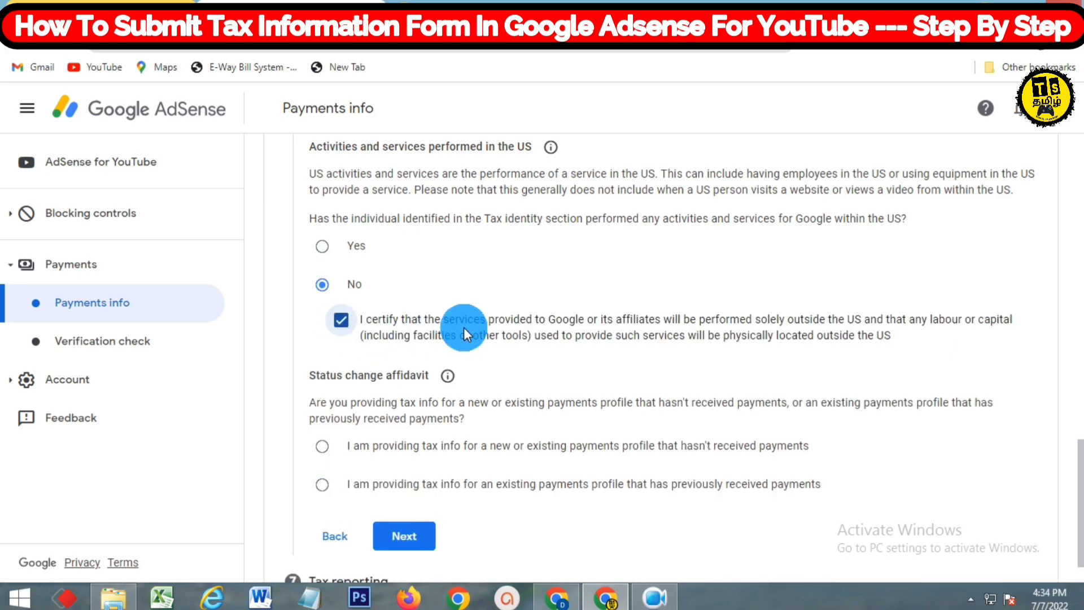
{"action": "scroll", "coordinate": [463, 327], "scroll_direction": "down", "scroll_amount": 1}
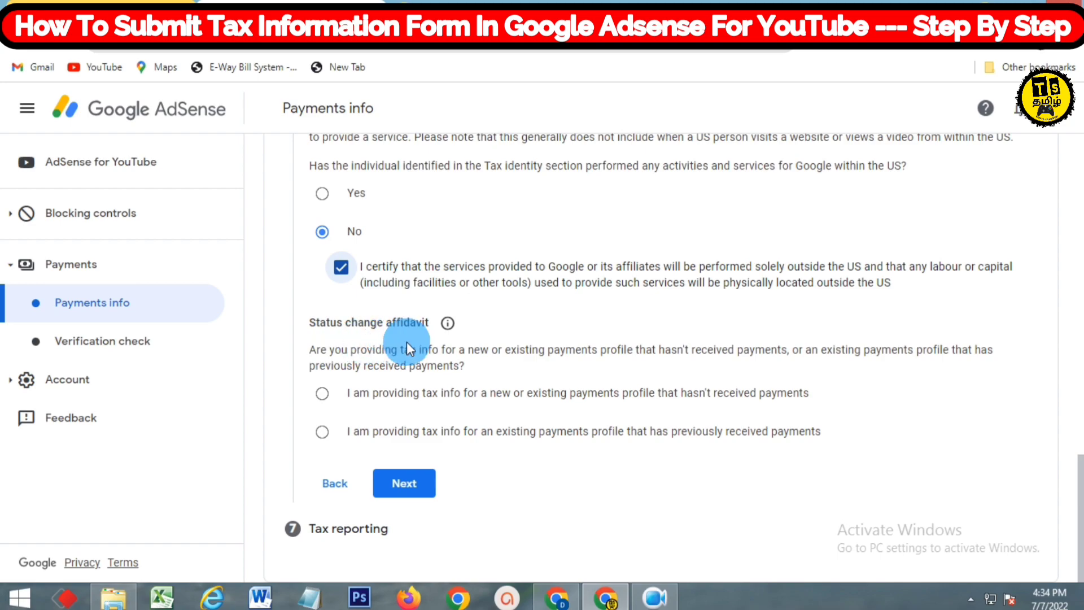
{"action": "left_click", "coordinate": [309, 351]}
{"action": "left_click_drag", "start_coordinate": [321, 357], "coordinate": [471, 374]}
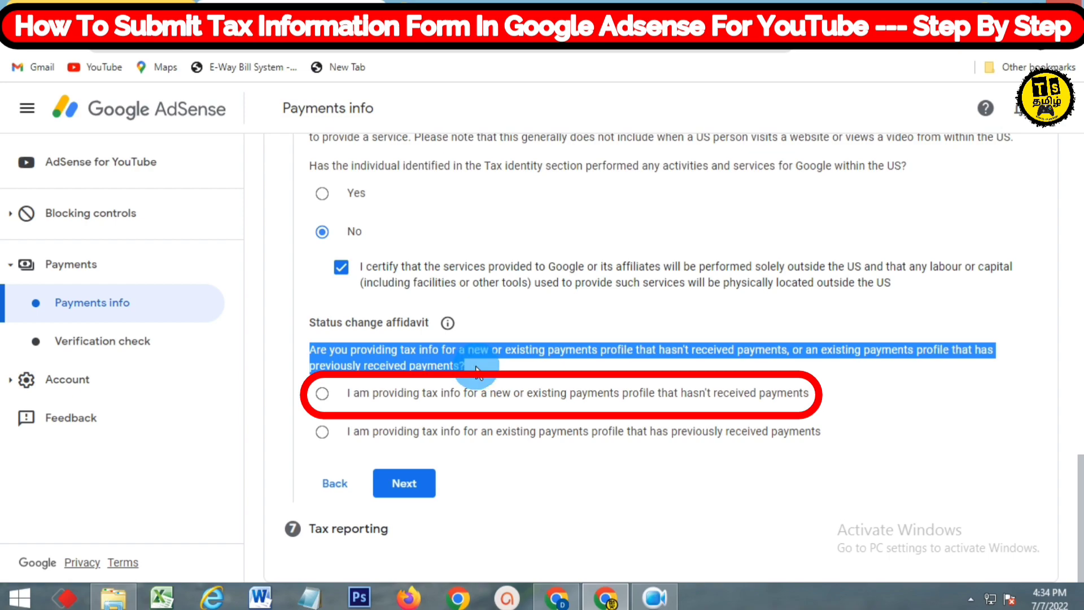
{"action": "left_click", "coordinate": [329, 397]}
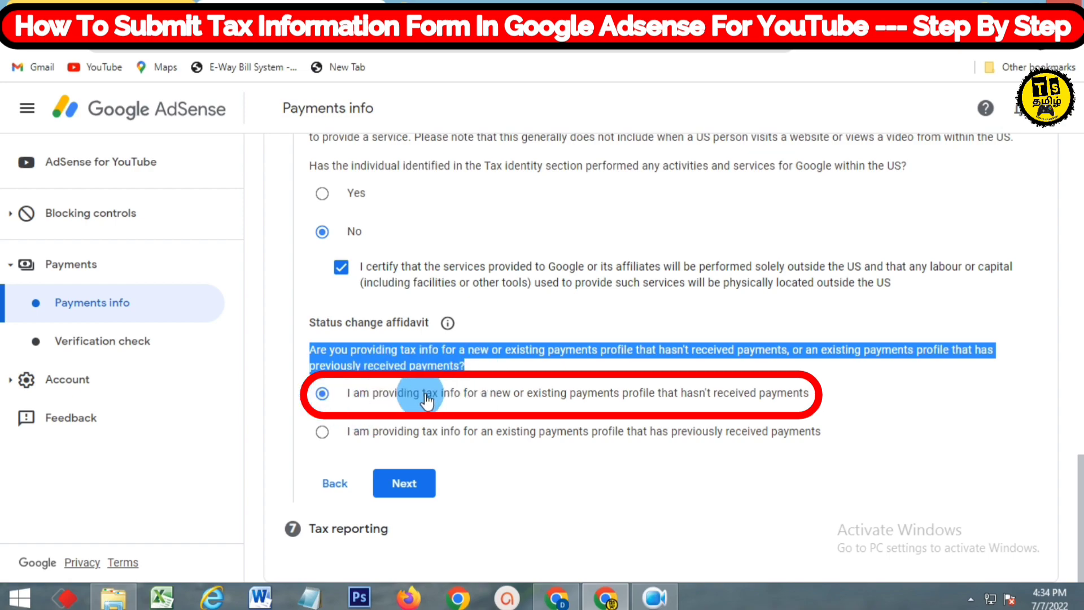
{"action": "left_click", "coordinate": [835, 392]}
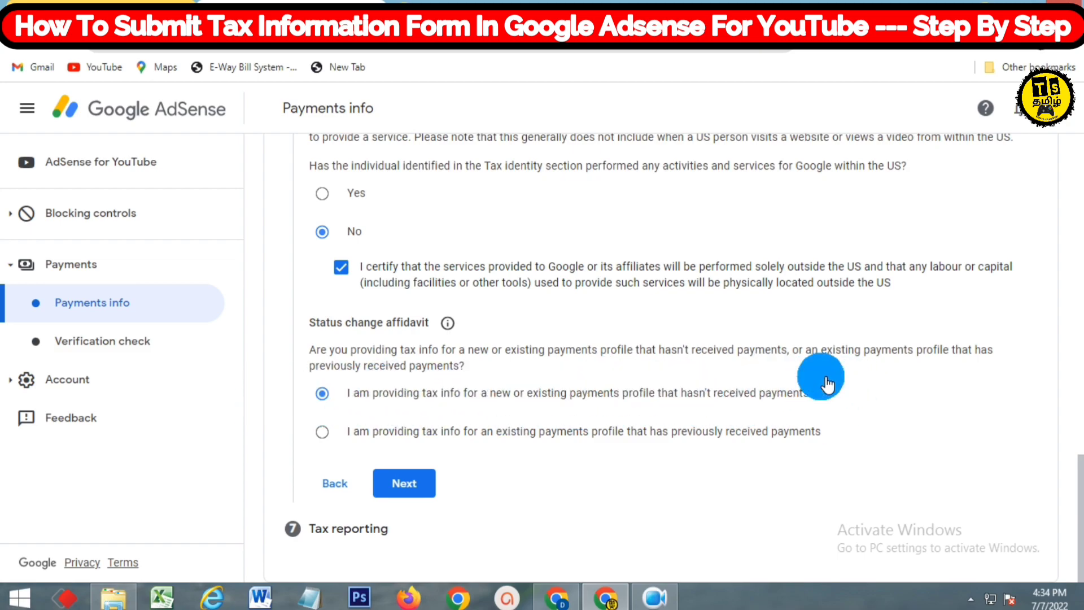
{"action": "left_click", "coordinate": [404, 482]}
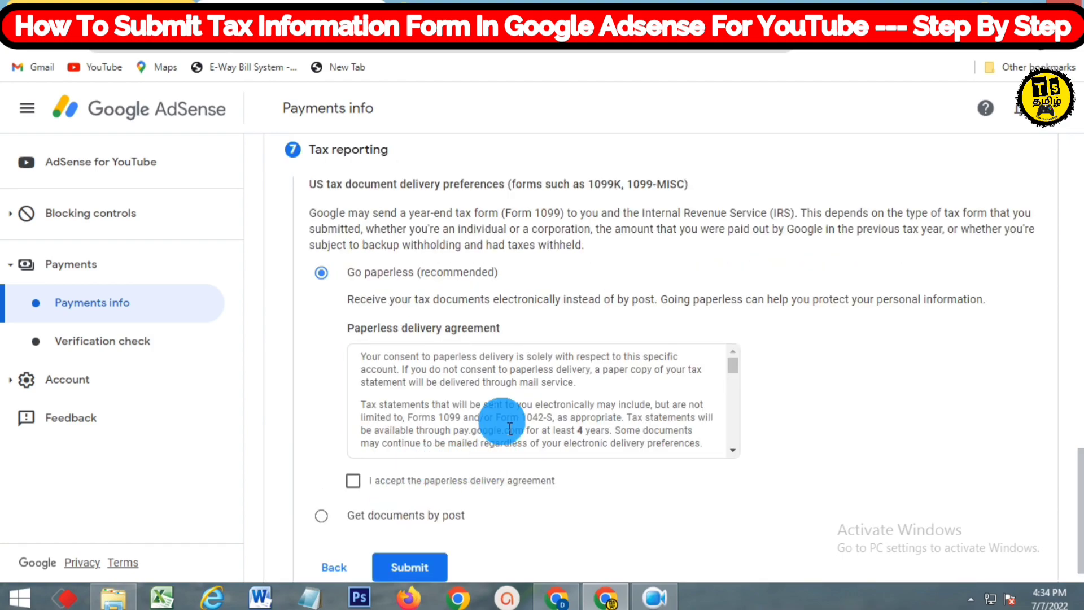
Accept the paperless delivery agreement and submit the W-8BEN tax form
{"action": "scroll", "coordinate": [508, 428], "scroll_direction": "down", "scroll_amount": 10}
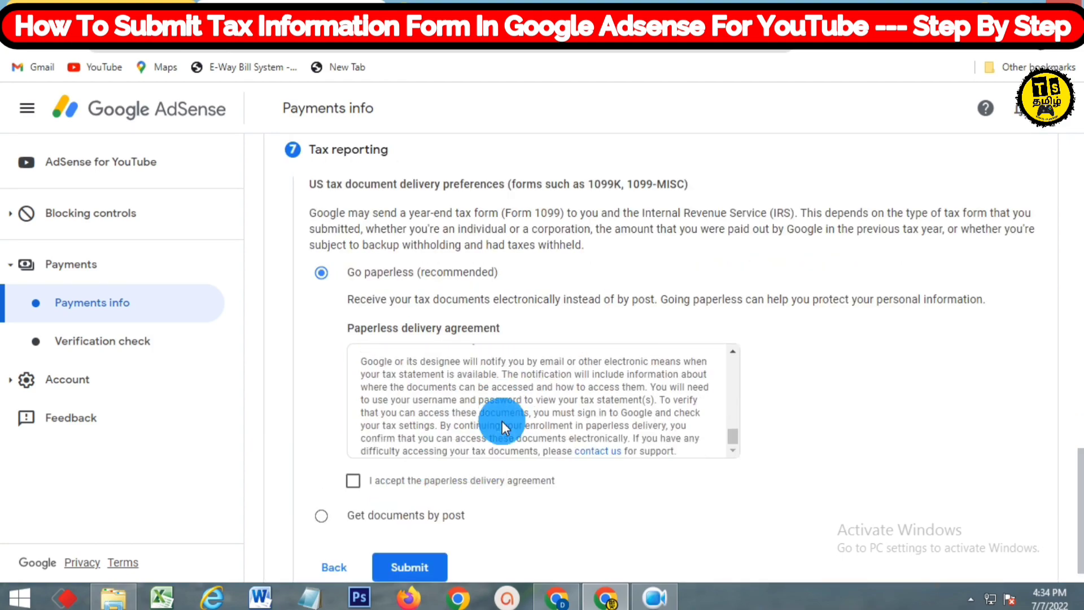
{"action": "left_click", "coordinate": [362, 483]}
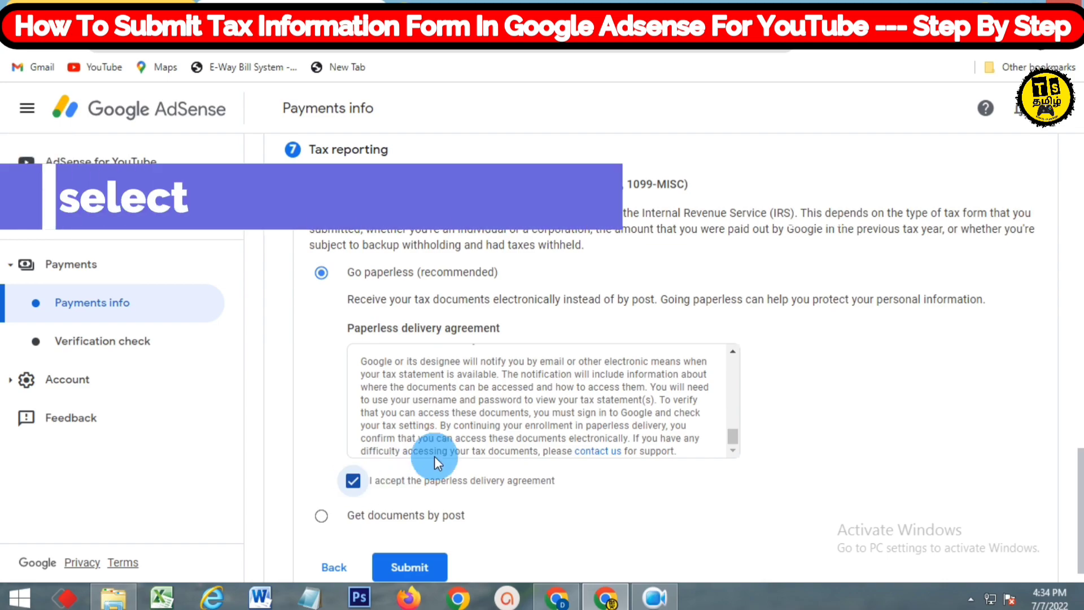
{"action": "scroll", "coordinate": [398, 469], "scroll_direction": "down", "scroll_amount": 1}
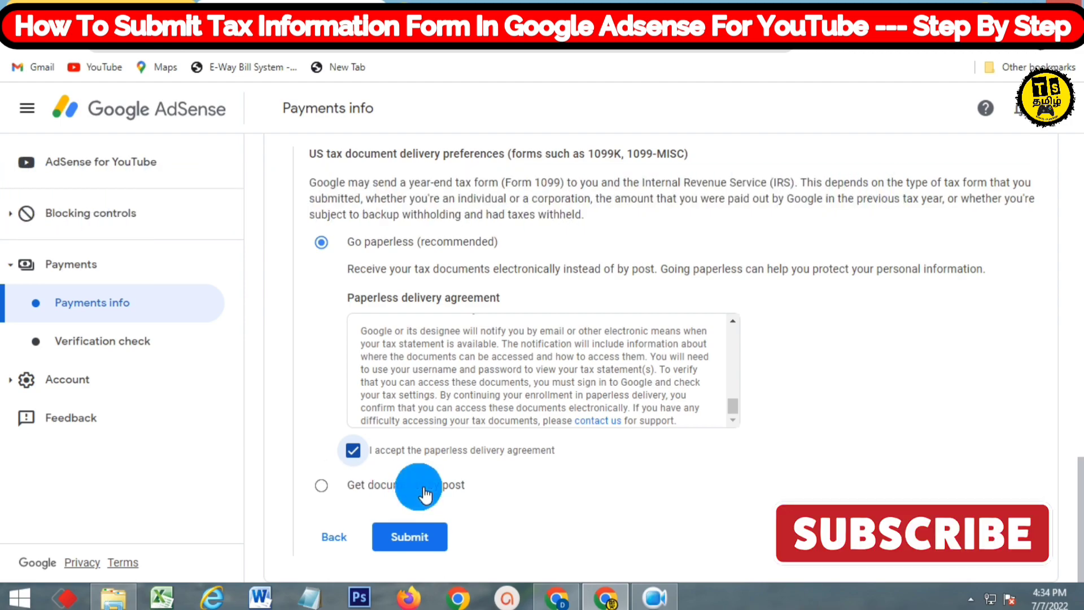
{"action": "left_click", "coordinate": [423, 535]}
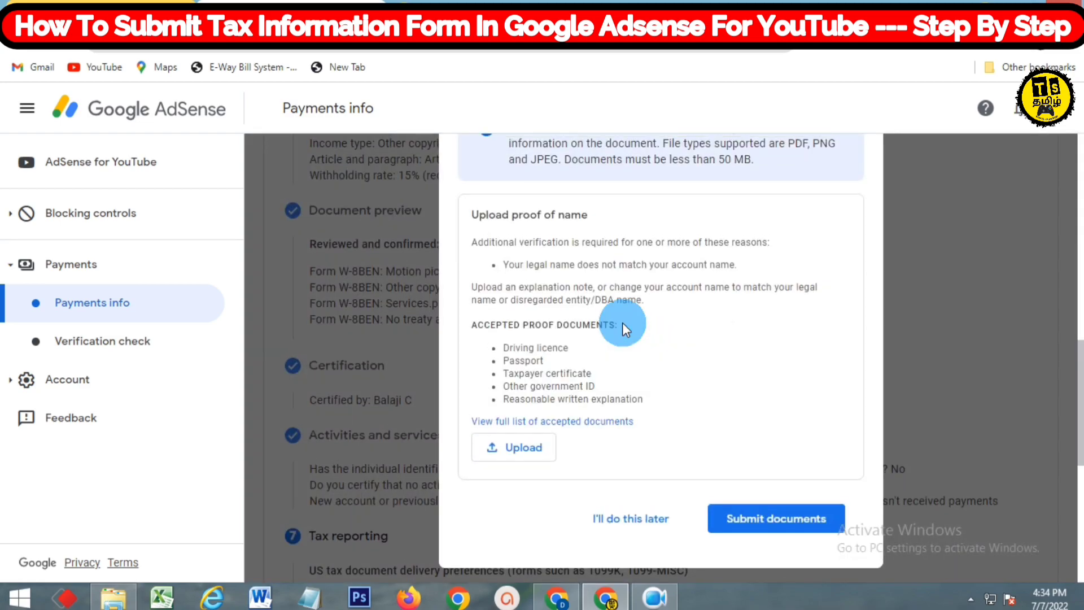
Check the accepted proof-of-name document types and submit the uploaded CamScanner image
{"action": "scroll", "coordinate": [622, 323], "scroll_direction": "up", "scroll_amount": 5}
{"action": "scroll", "coordinate": [623, 323], "scroll_direction": "down", "scroll_amount": 4}
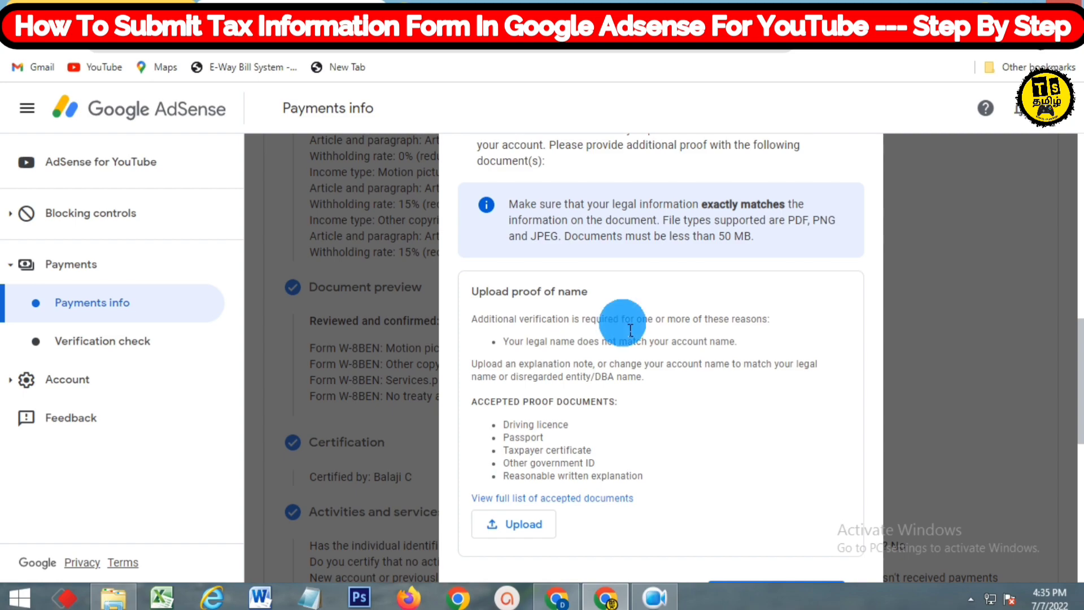
{"action": "scroll", "coordinate": [626, 327], "scroll_direction": "down", "scroll_amount": 2}
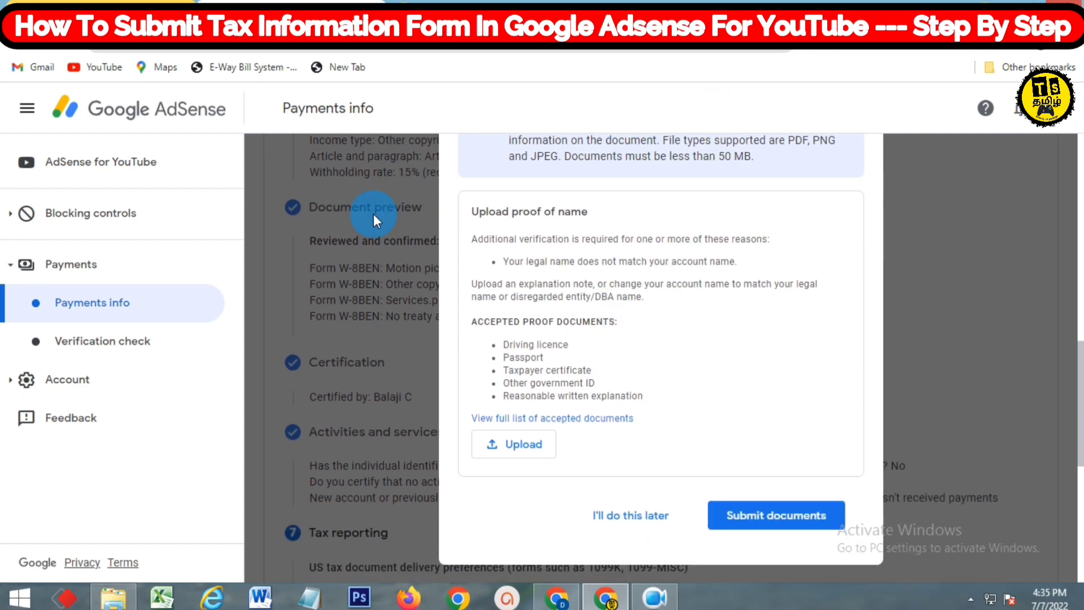
{"action": "left_click_drag", "start_coordinate": [473, 321], "coordinate": [619, 382]}
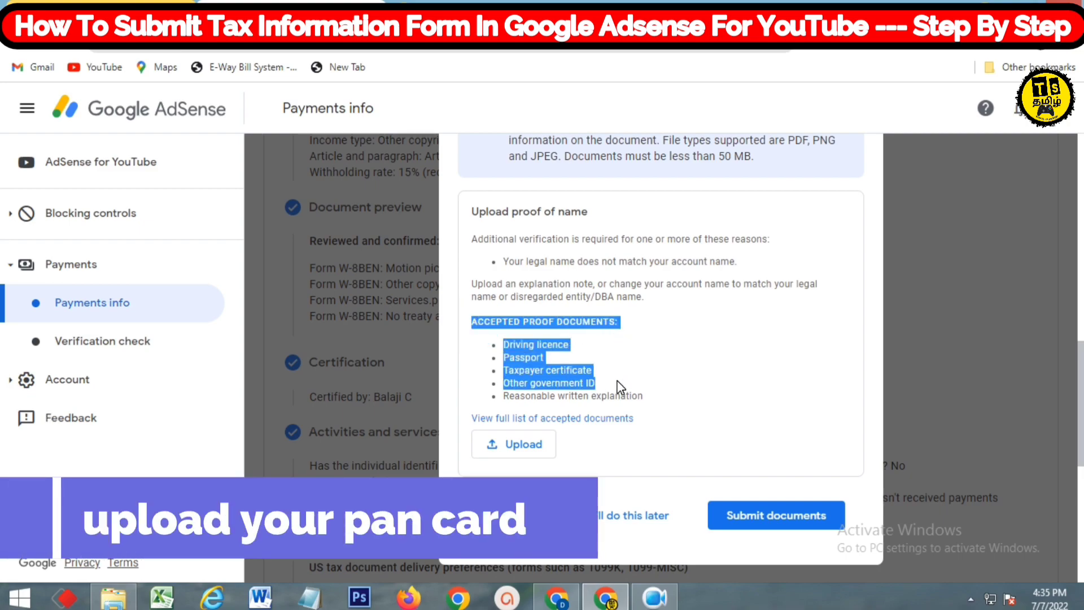
{"action": "mouse_move", "coordinate": [620, 386]}
{"action": "left_mouse_down"}
{"action": "mouse_move", "coordinate": [617, 372]}
{"action": "mouse_move", "coordinate": [622, 391]}
{"action": "left_mouse_up"}
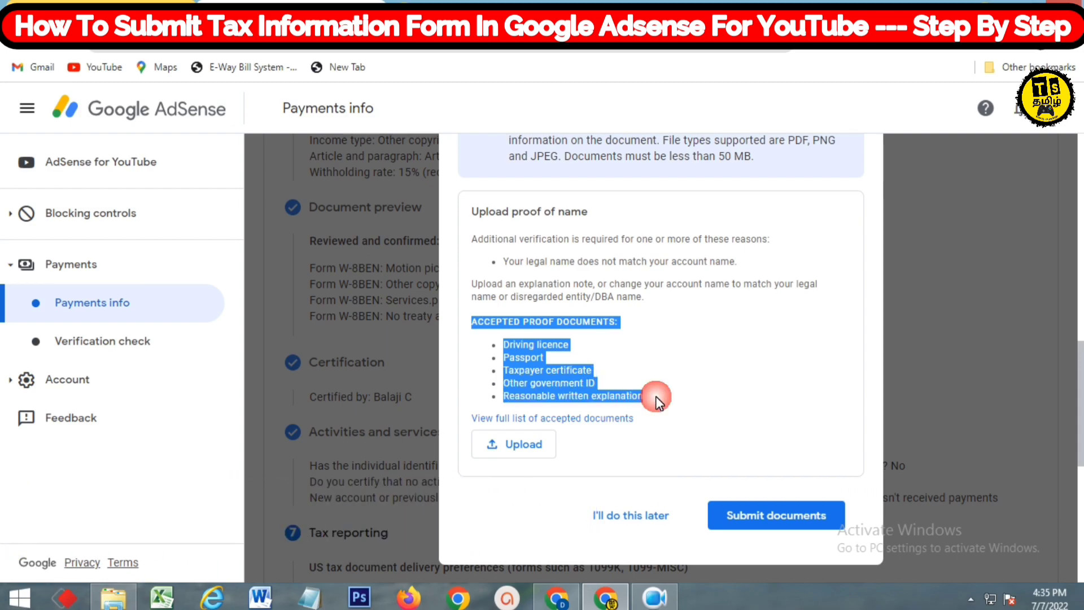
{"action": "left_click_drag", "start_coordinate": [656, 395], "coordinate": [656, 395]}
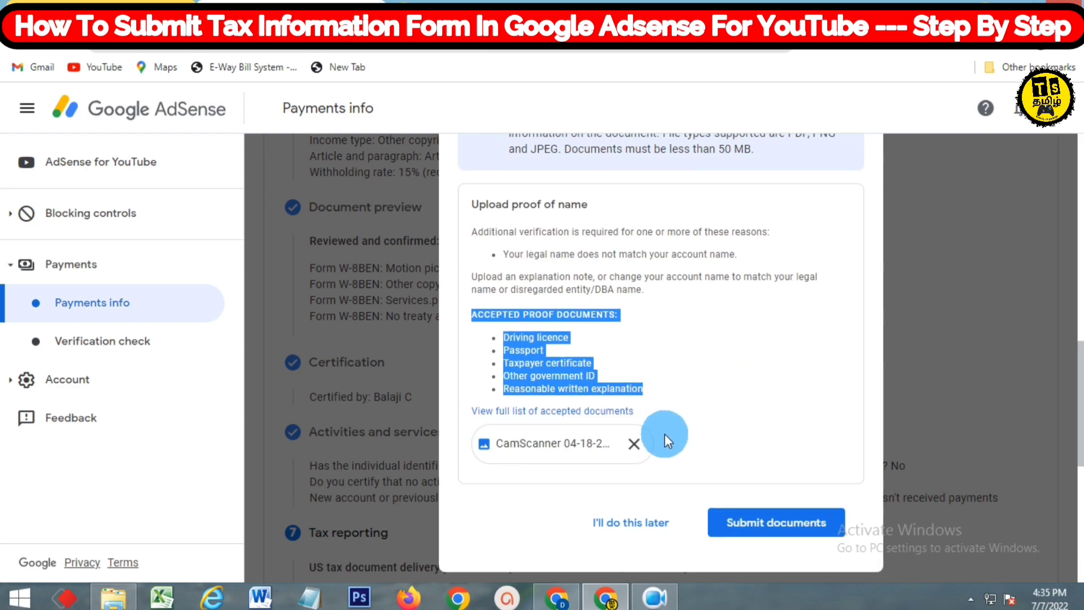
{"action": "left_click", "coordinate": [771, 525]}
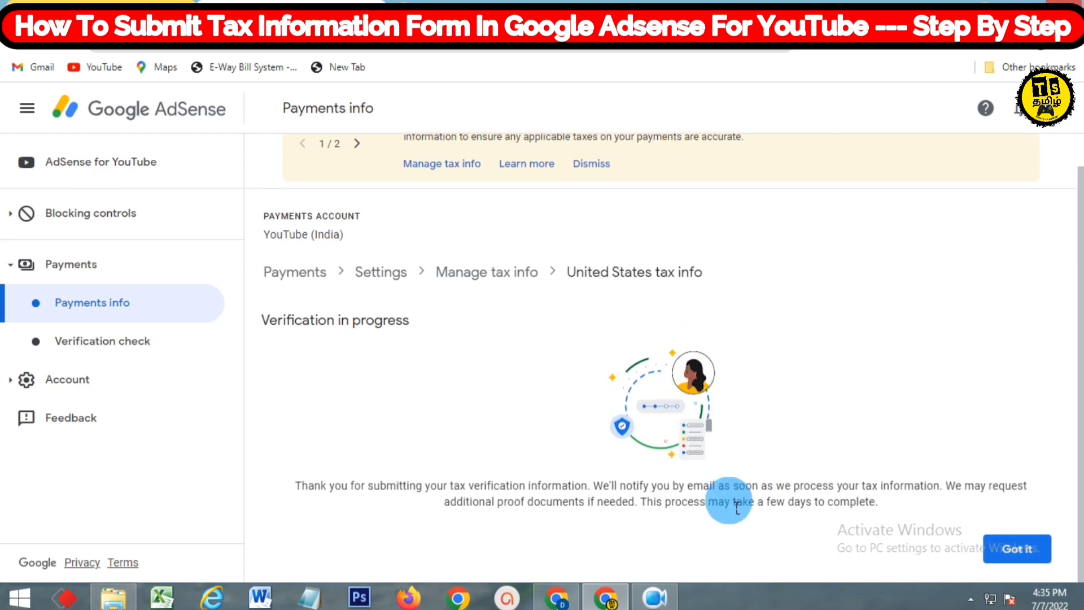
Dismiss the verification notice to return to Manage tax info, with Form W-8 BEN In review
{"action": "left_click", "coordinate": [1022, 551]}
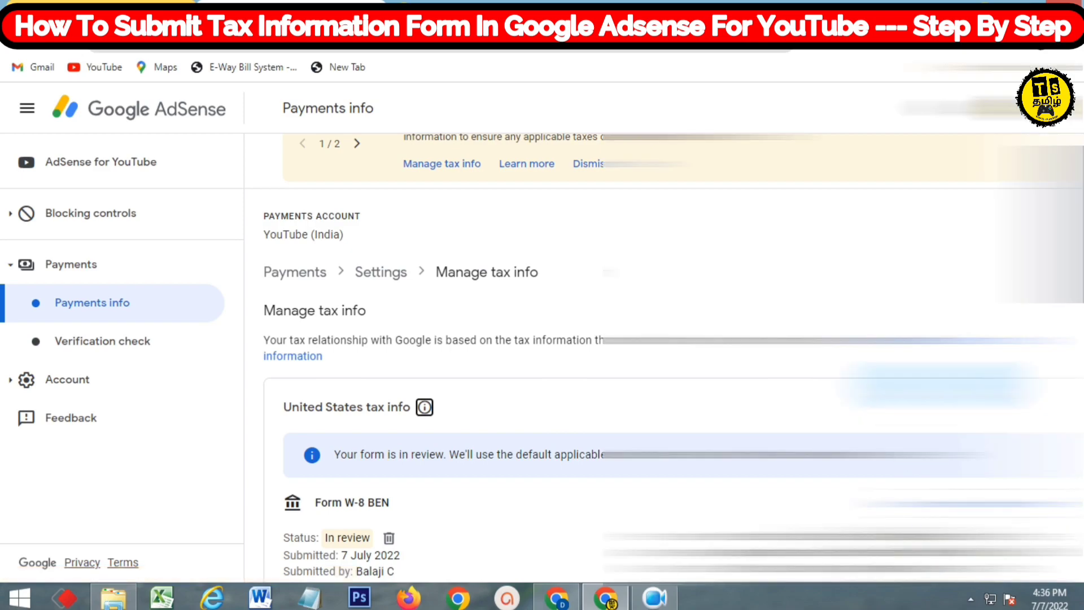
Scroll through the tax info page to confirm Form W-8 BEN Approved and all treaty rates Claimed
{"action": "scroll", "coordinate": [578, 354], "scroll_direction": "down", "scroll_amount": 7}
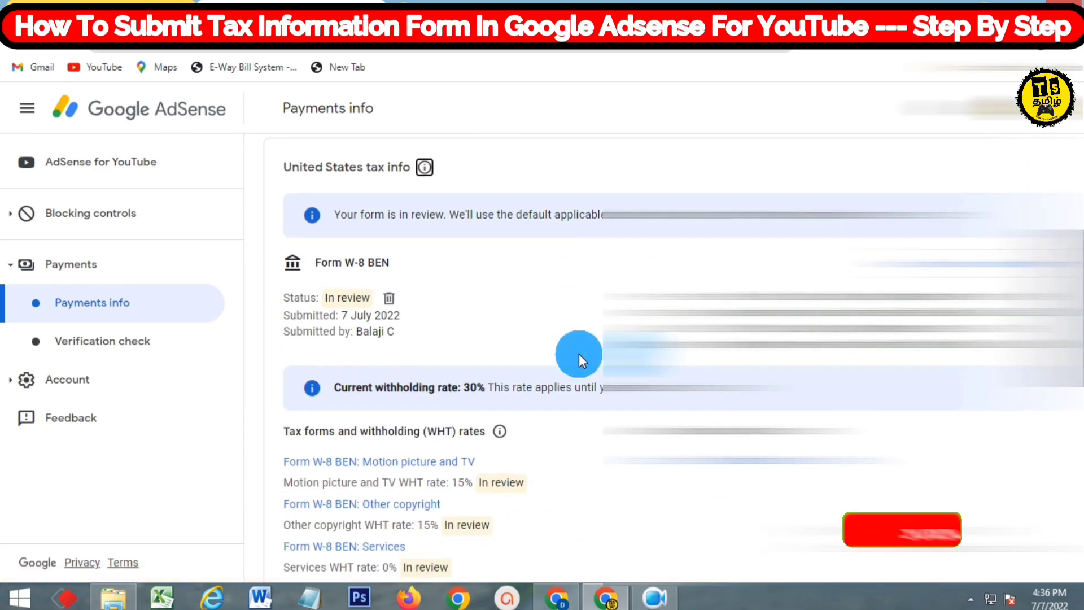
{"action": "scroll", "coordinate": [578, 353], "scroll_direction": "down", "scroll_amount": 2}
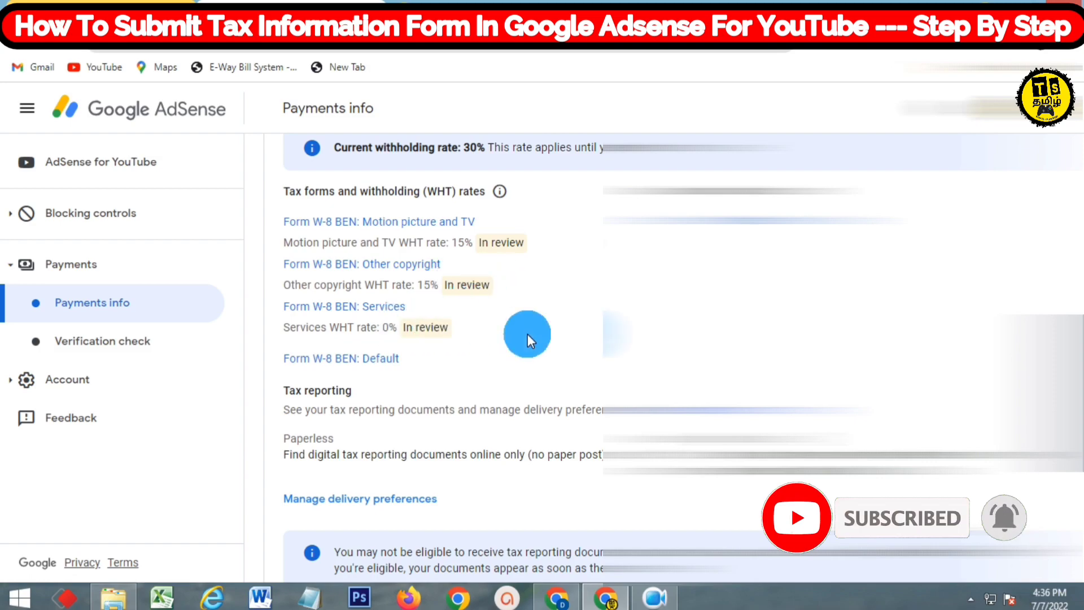
{"action": "scroll", "coordinate": [527, 334], "scroll_direction": "down", "scroll_amount": 2}
{"action": "scroll", "coordinate": [527, 333], "scroll_direction": "down", "scroll_amount": 4}
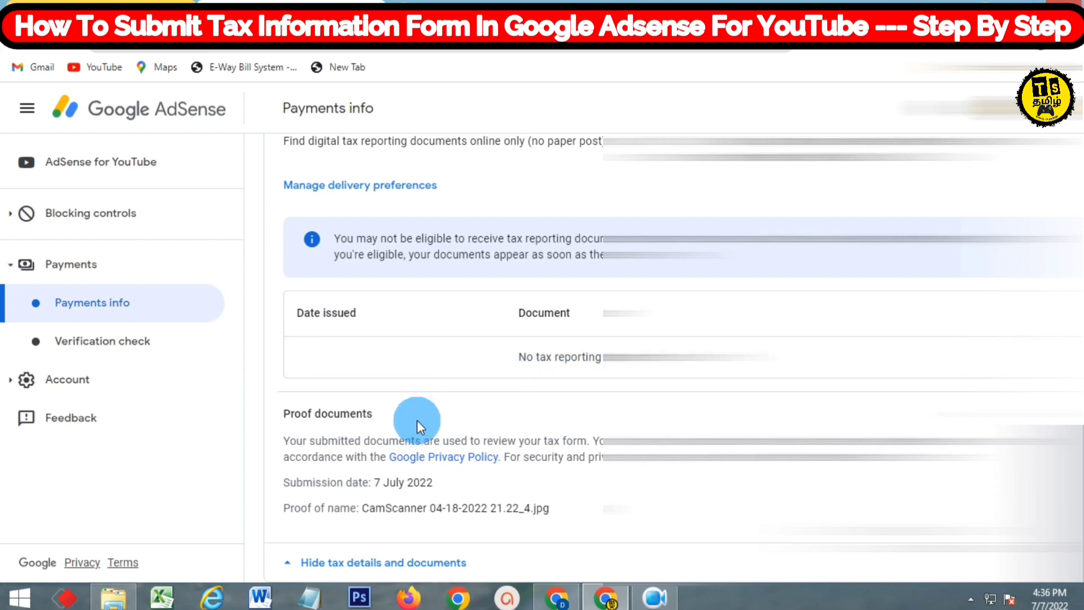
{"action": "scroll", "coordinate": [577, 411], "scroll_direction": "up", "scroll_amount": 2}
{"action": "scroll", "coordinate": [577, 411], "scroll_direction": "up", "scroll_amount": 5}
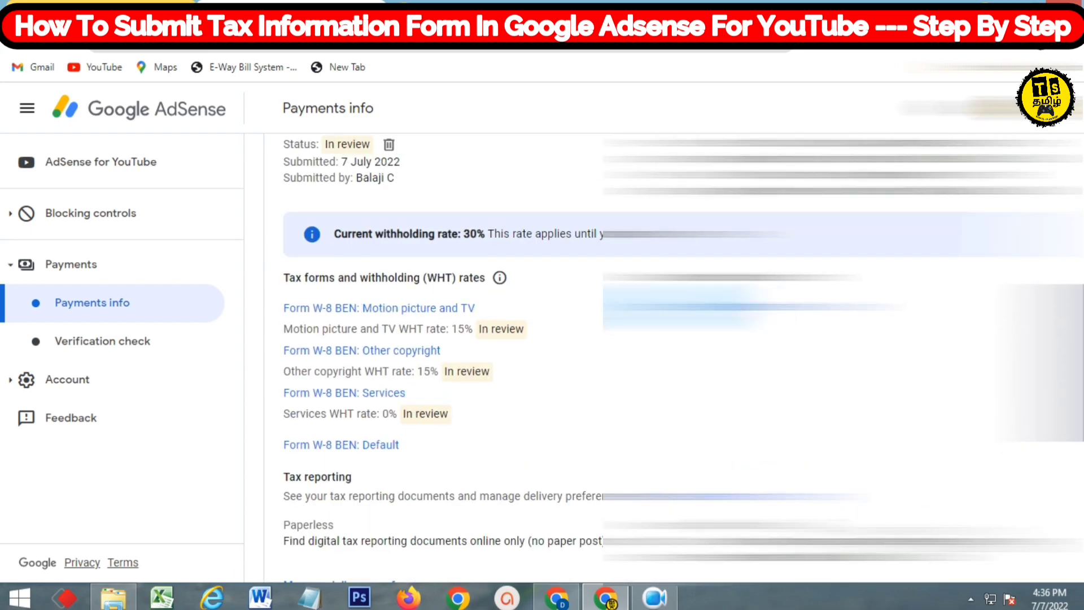
{"action": "scroll", "coordinate": [673, 358], "scroll_direction": "up", "scroll_amount": 3}
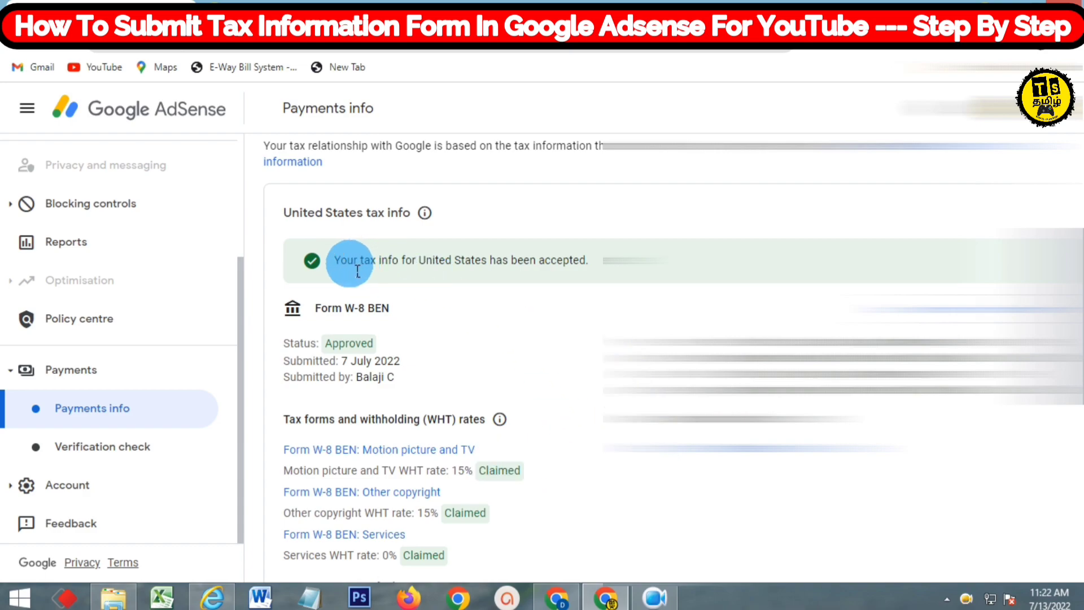
Review the tax info acceptance message, then start the What's new tour on Reports
{"action": "left_click_drag", "start_coordinate": [334, 270], "coordinate": [407, 275]}
{"action": "left_click_drag", "start_coordinate": [534, 277], "coordinate": [582, 270]}
{"action": "scroll", "coordinate": [585, 407], "scroll_direction": "down", "scroll_amount": 6}
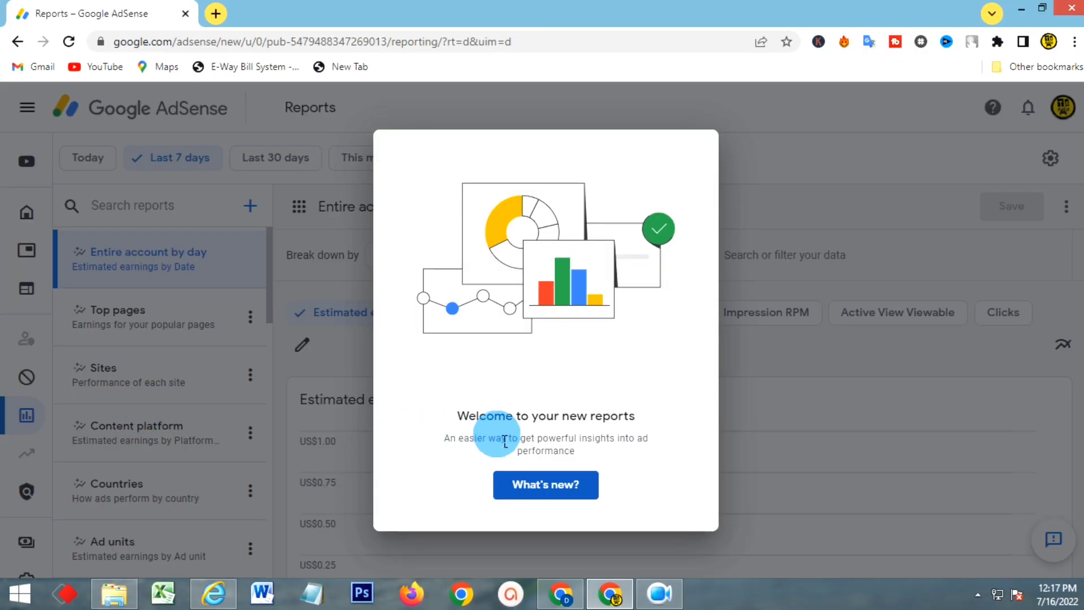
{"action": "left_click", "coordinate": [540, 484]}
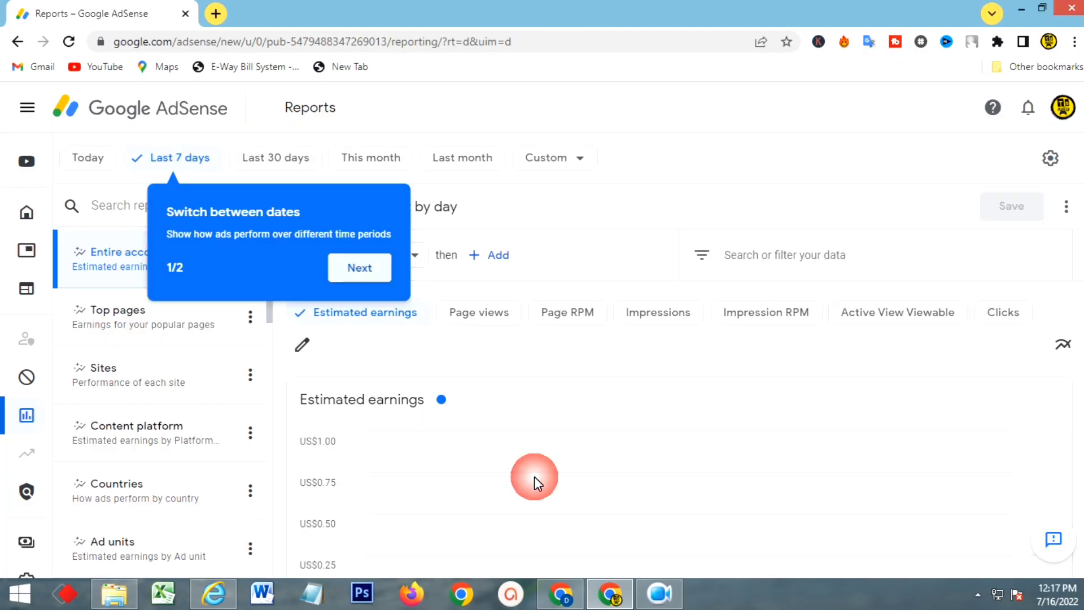
Finish the reports tour and switch the earnings report to the Today date range
{"action": "left_click", "coordinate": [359, 268]}
{"action": "left_click", "coordinate": [508, 424]}
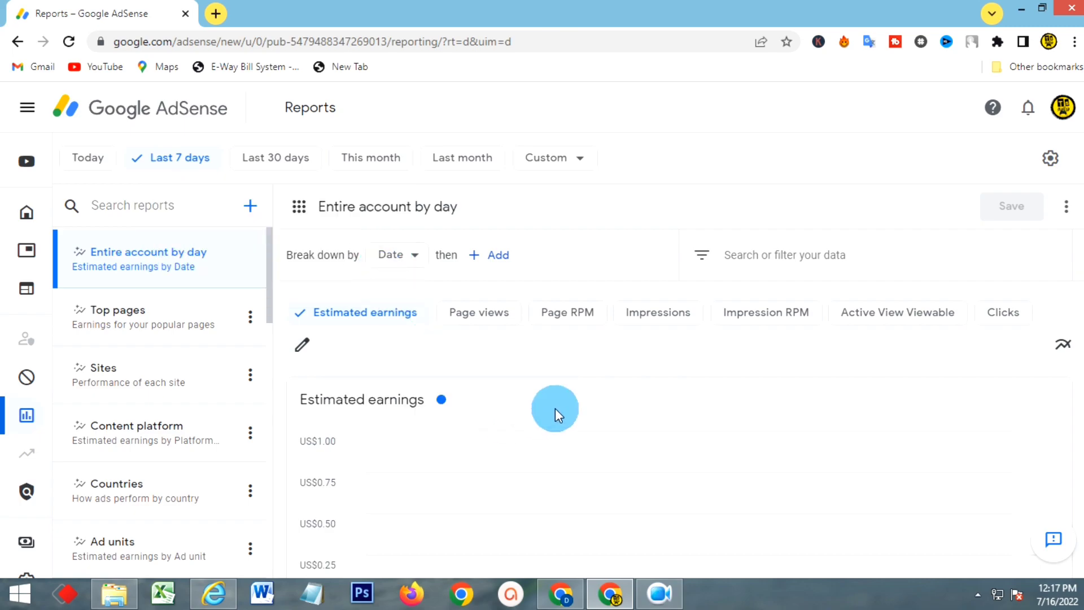
{"action": "scroll", "coordinate": [682, 435], "scroll_direction": "down", "scroll_amount": 4}
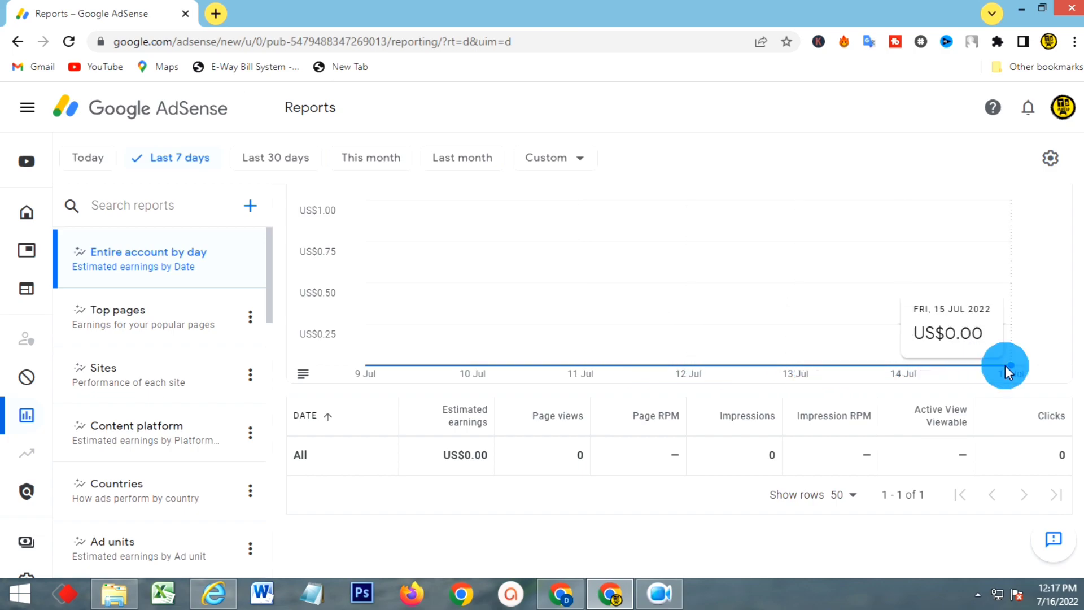
{"action": "scroll", "coordinate": [635, 395], "scroll_direction": "up", "scroll_amount": 4}
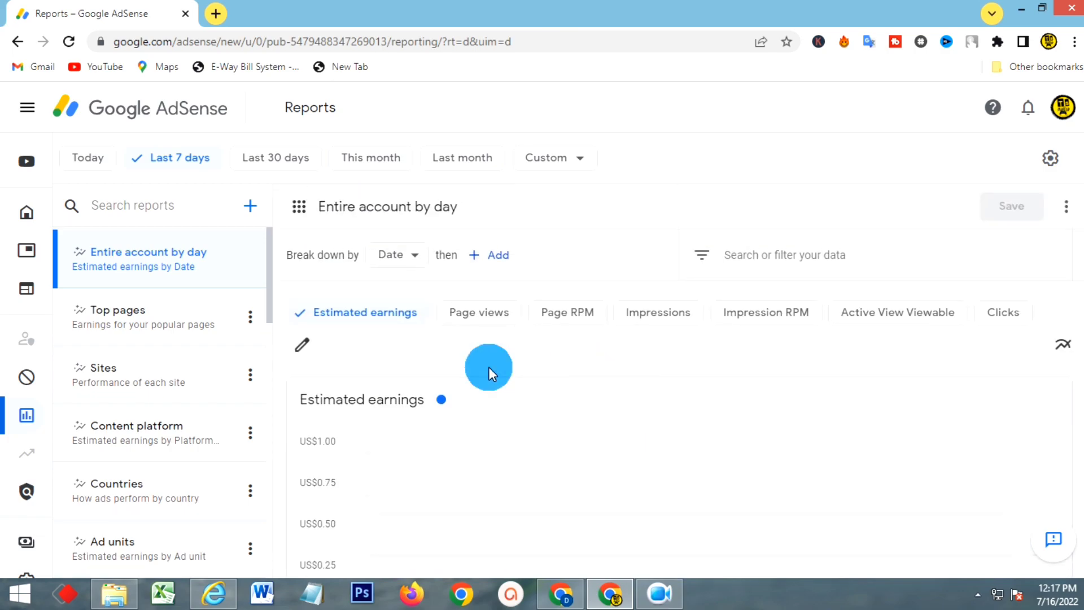
{"action": "left_click", "coordinate": [111, 164]}
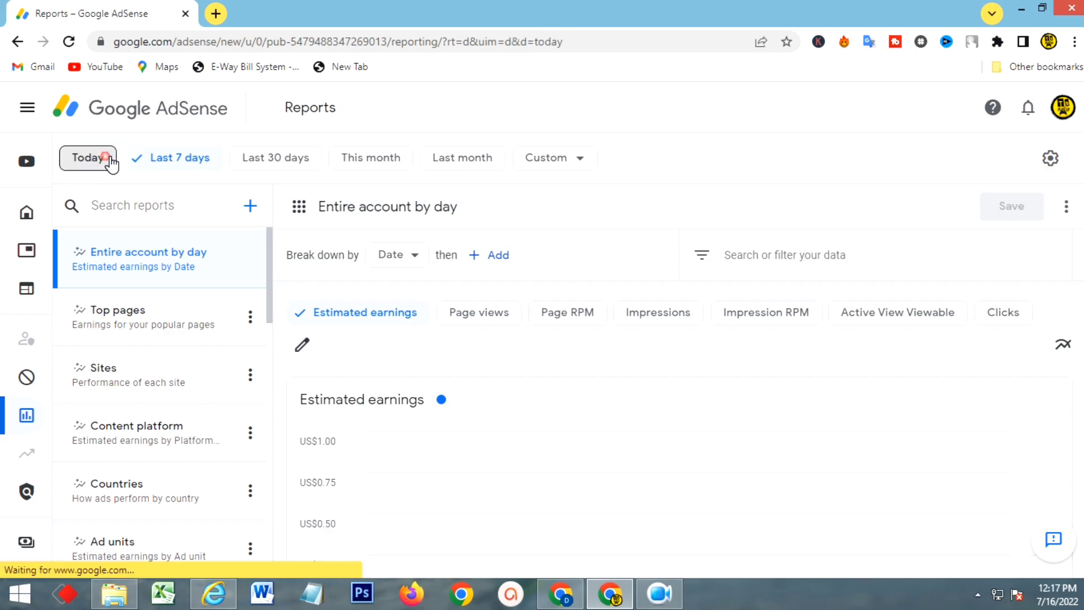